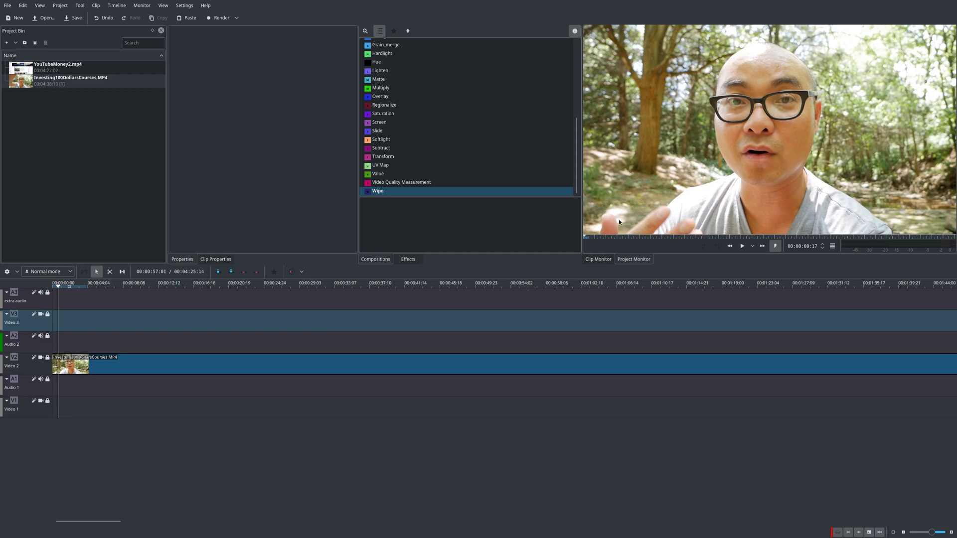
Add a template title clip from simple-scroll.kdenlivetitle to the project bin.
{"action": "left_click", "coordinate": [17, 43]}
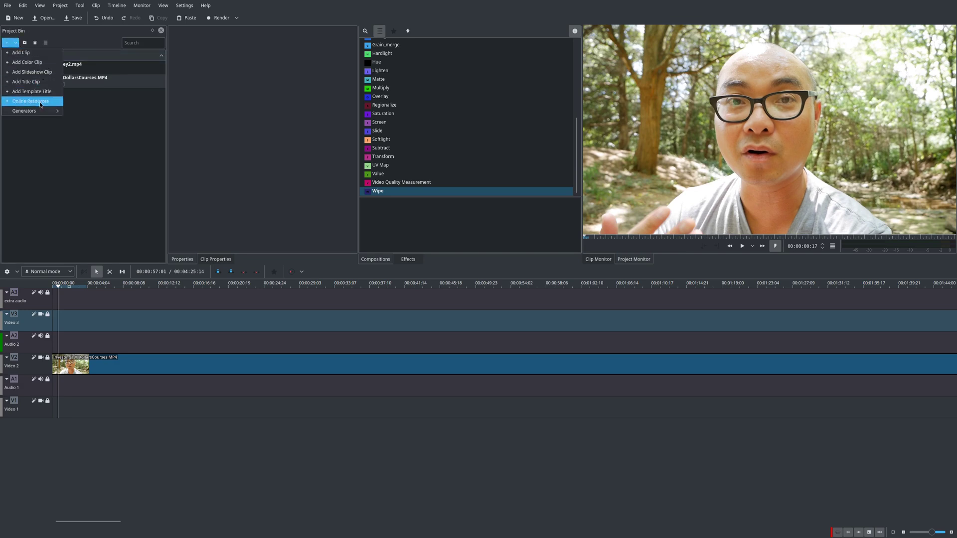
{"action": "left_click", "coordinate": [29, 91]}
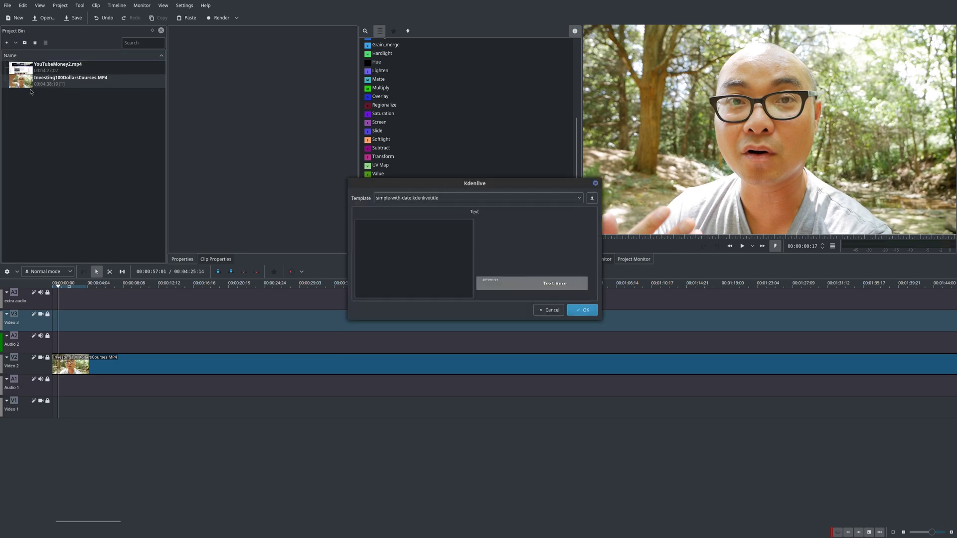
{"action": "left_click", "coordinate": [560, 198]}
{"action": "left_click", "coordinate": [470, 208]}
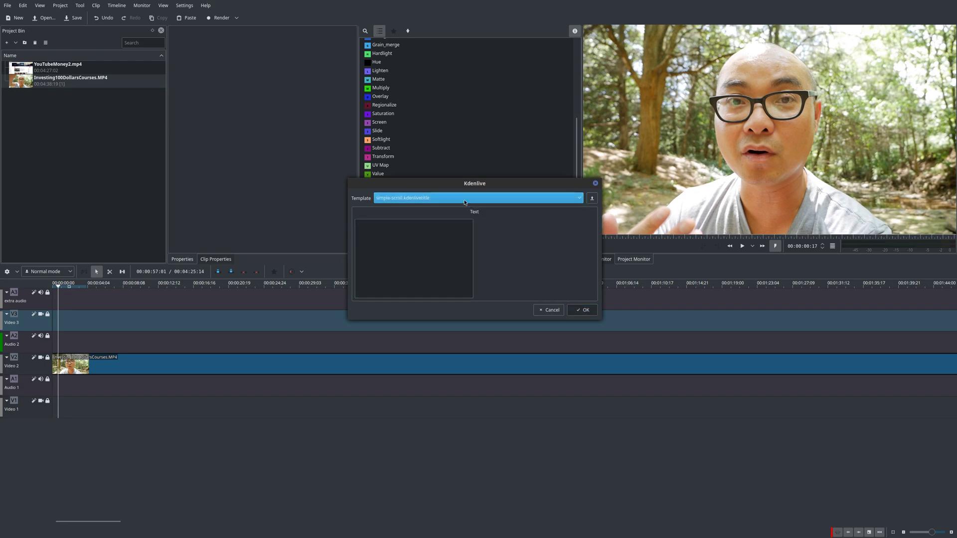
{"action": "left_click", "coordinate": [576, 313]}
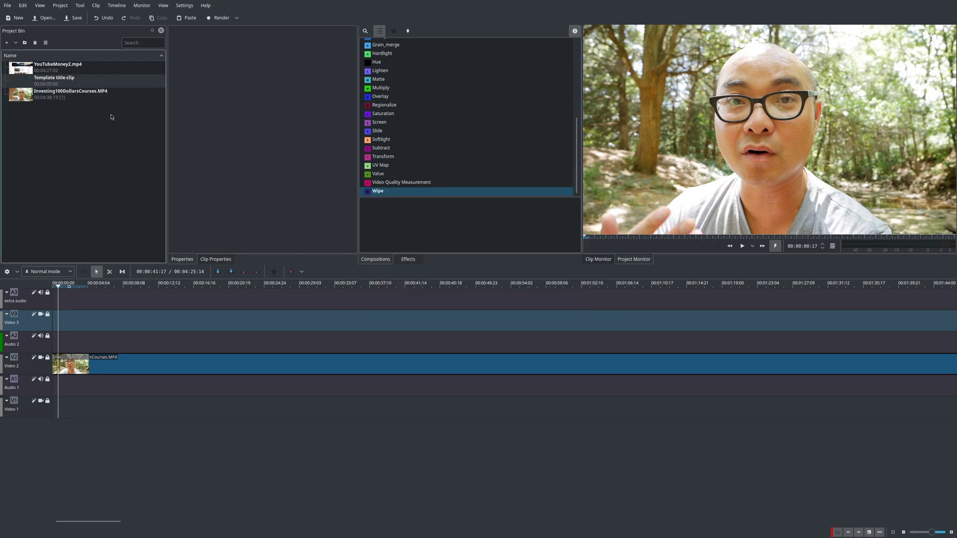
Drop the scroll title onto Video 3, preview it from the start, and select it.
{"action": "left_click_drag", "start_coordinate": [78, 85], "coordinate": [59, 328]}
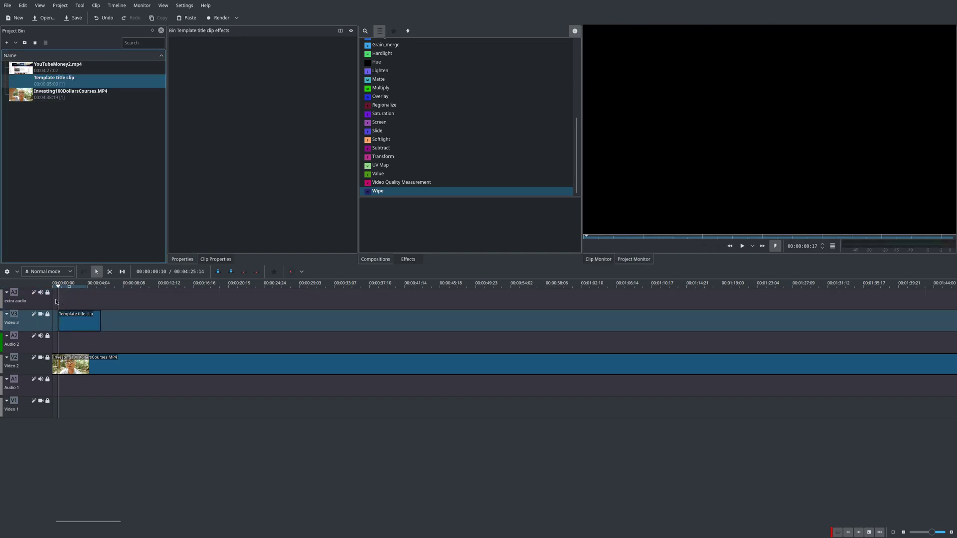
{"action": "left_click", "coordinate": [56, 301]}
{"action": "key", "text": "space"}
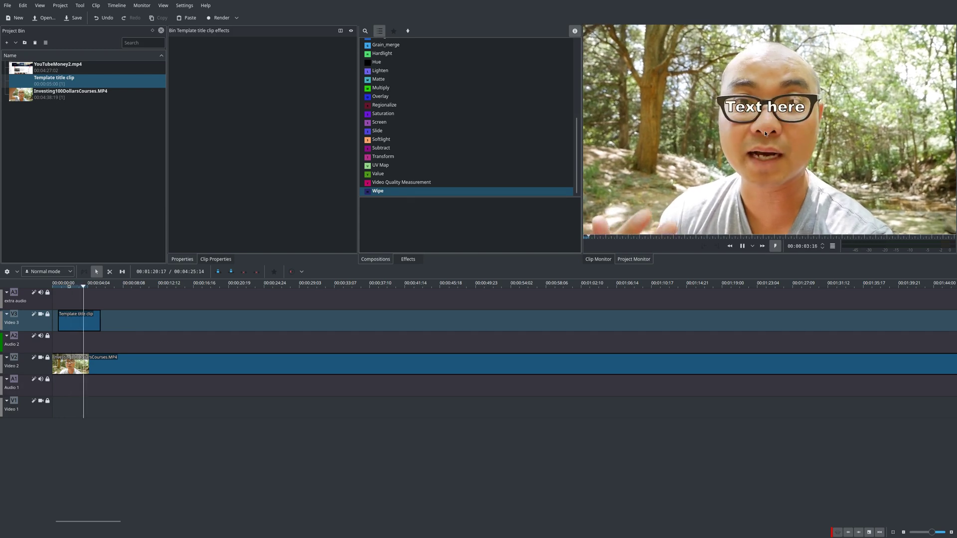
{"action": "left_click", "coordinate": [55, 298]}
{"action": "left_click", "coordinate": [82, 317]}
Remove the scroll title from the timeline and create a title clip from simple-with-date.kdenlivetitle.
{"action": "key", "text": "Delete"}
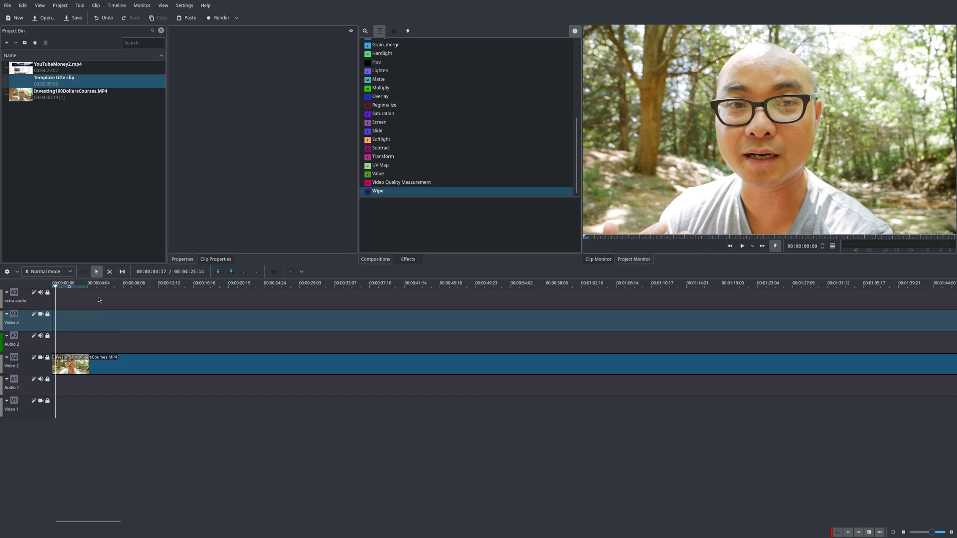
{"action": "left_click", "coordinate": [16, 43]}
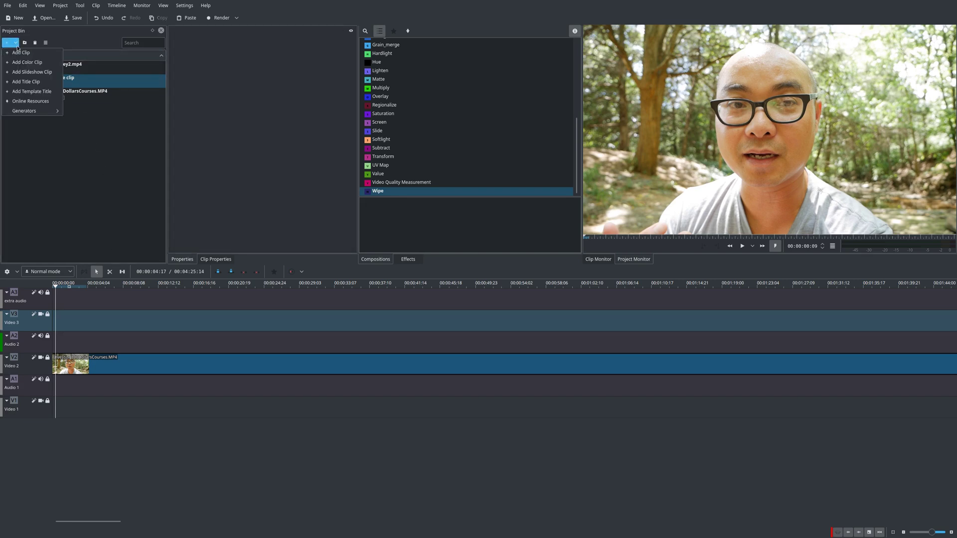
{"action": "left_click", "coordinate": [39, 91]}
{"action": "left_click", "coordinate": [459, 198]}
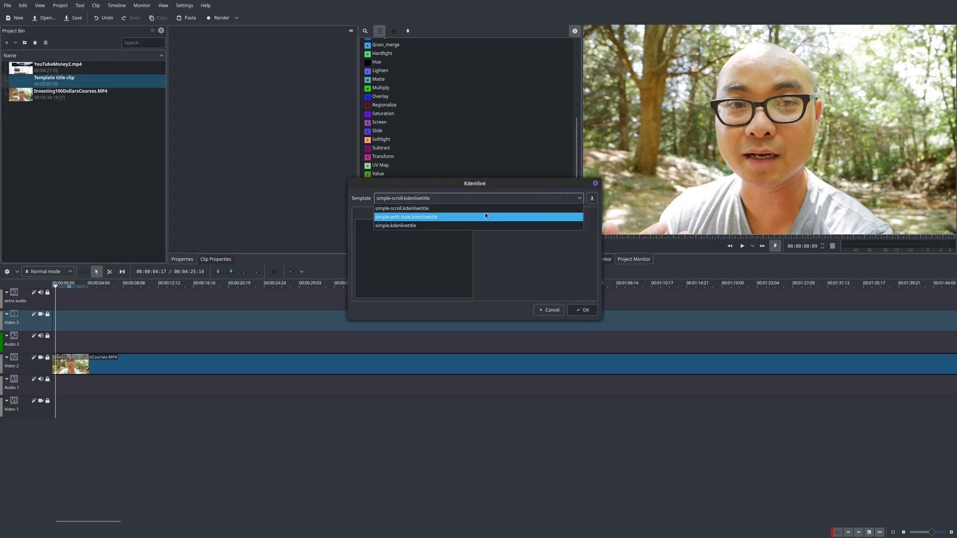
{"action": "left_click", "coordinate": [460, 217]}
{"action": "left_click", "coordinate": [581, 310]}
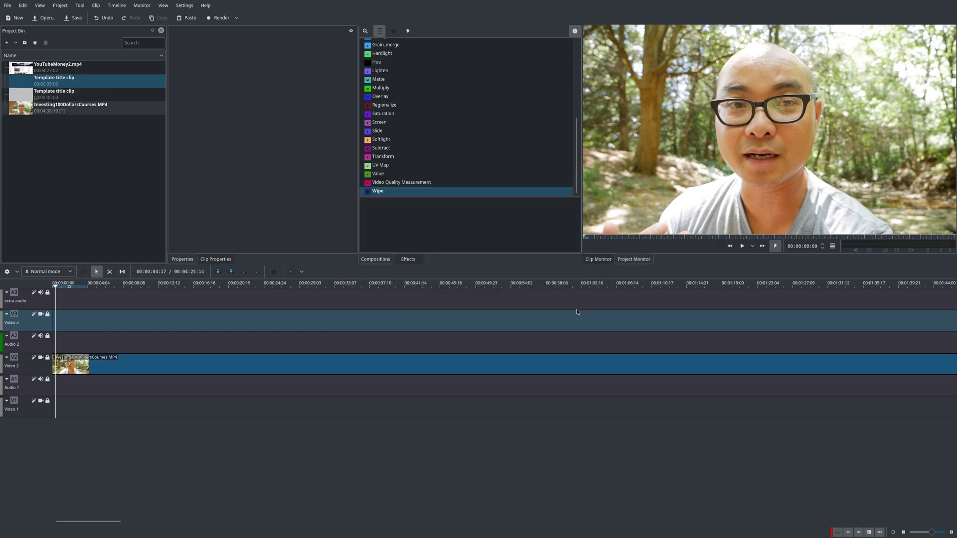
Place the dated title on Video 3, preview it, then delete it from the timeline.
{"action": "left_click", "coordinate": [65, 98]}
{"action": "left_click_drag", "start_coordinate": [64, 98], "coordinate": [53, 330]}
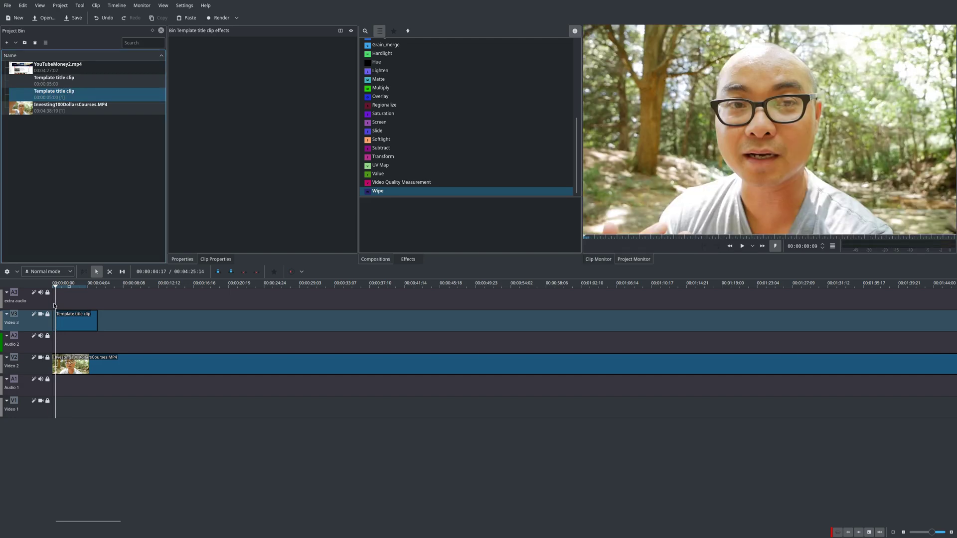
{"action": "key", "text": "space"}
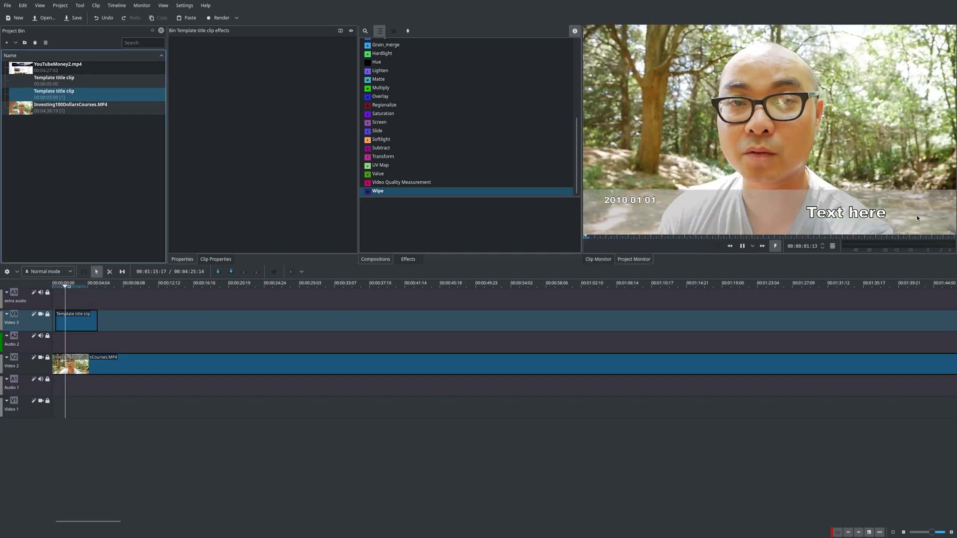
{"action": "key", "text": "space"}
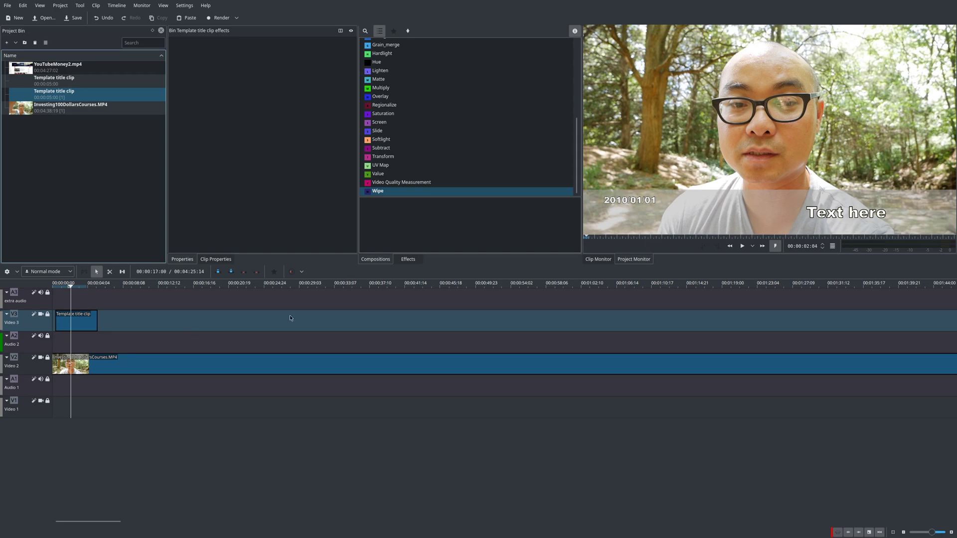
{"action": "left_click", "coordinate": [75, 317]}
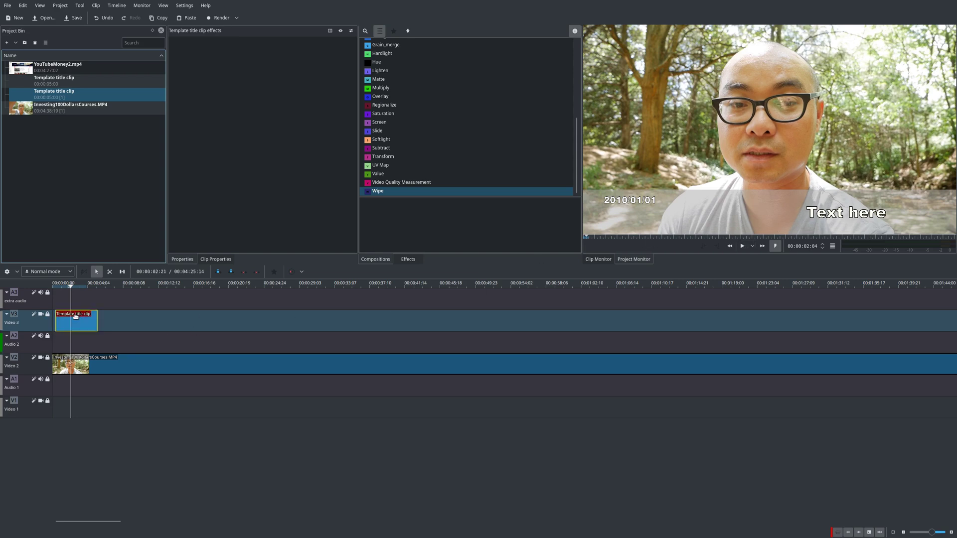
{"action": "key", "text": "Delete"}
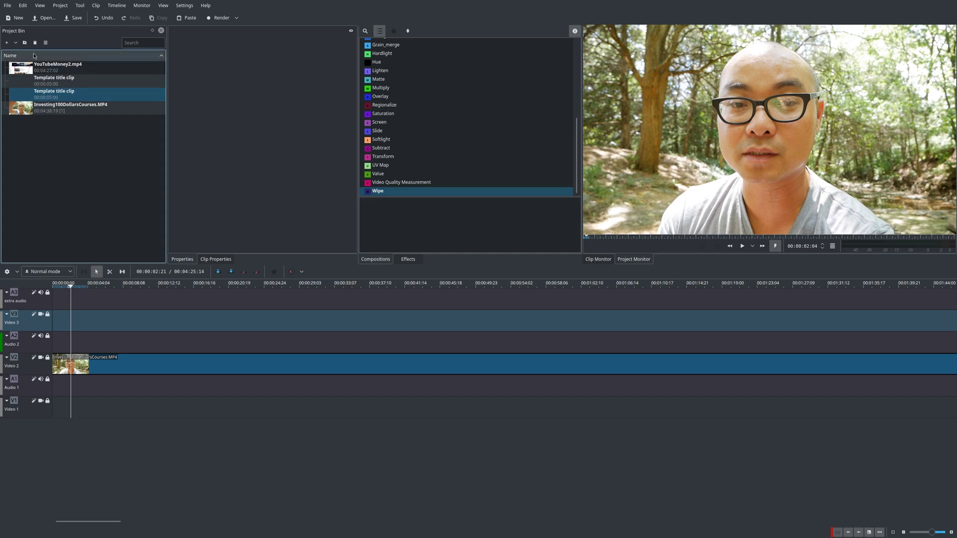
Create a title clip from the simple.kdenlivetitle template.
{"action": "left_click", "coordinate": [16, 42]}
{"action": "left_click", "coordinate": [40, 91]}
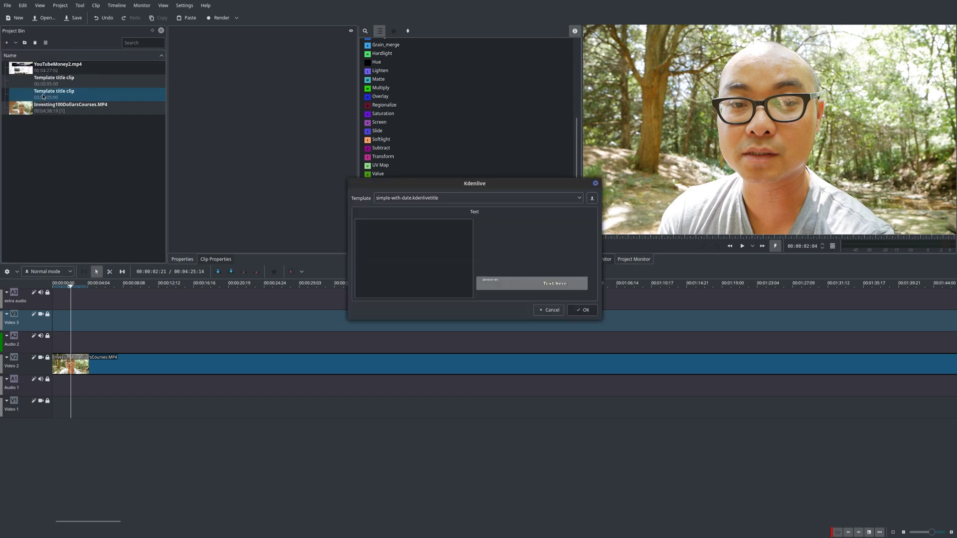
{"action": "left_click", "coordinate": [496, 199]}
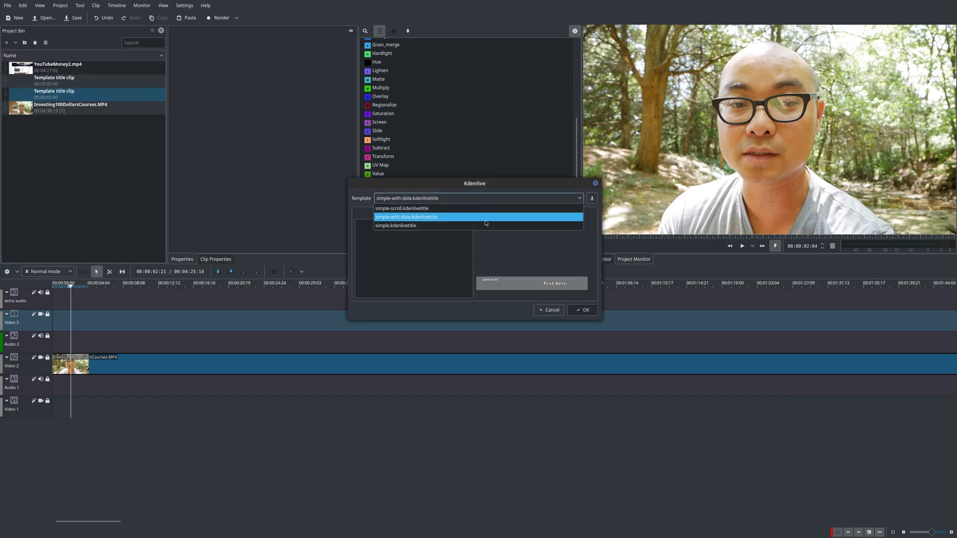
{"action": "left_click", "coordinate": [484, 225]}
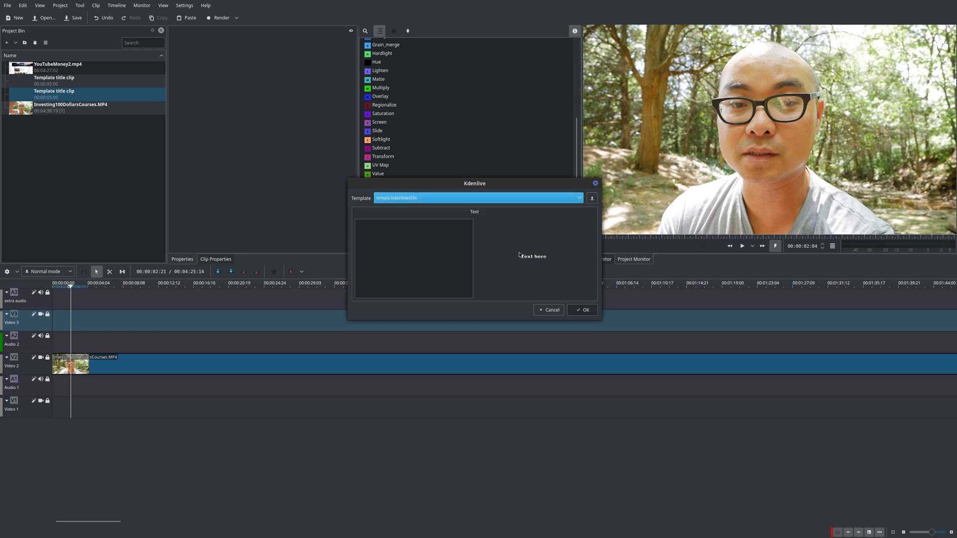
{"action": "left_click", "coordinate": [582, 310]}
Drop the simple title onto Video 3, preview it, then delete it from the timeline.
{"action": "left_click", "coordinate": [70, 111]}
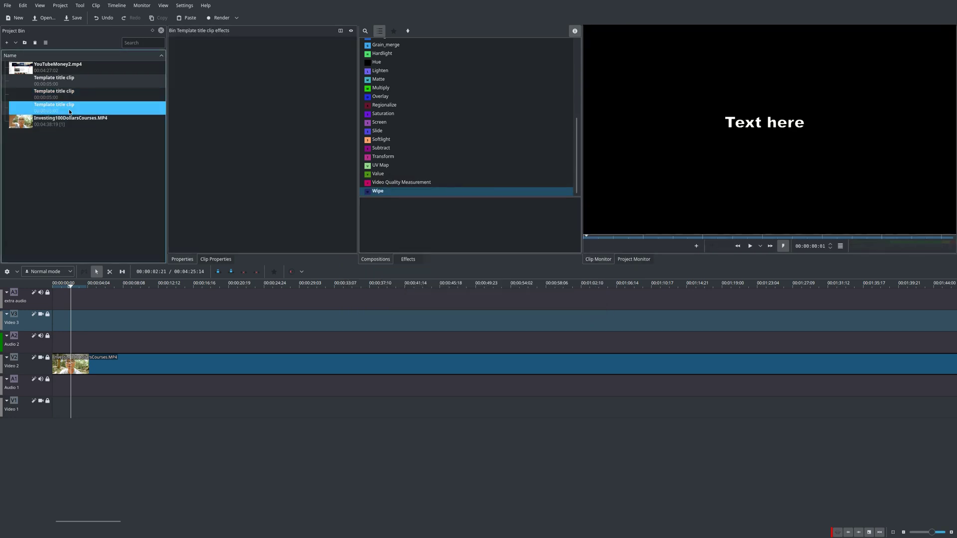
{"action": "left_click_drag", "start_coordinate": [69, 112], "coordinate": [70, 323]}
{"action": "key", "text": "space"}
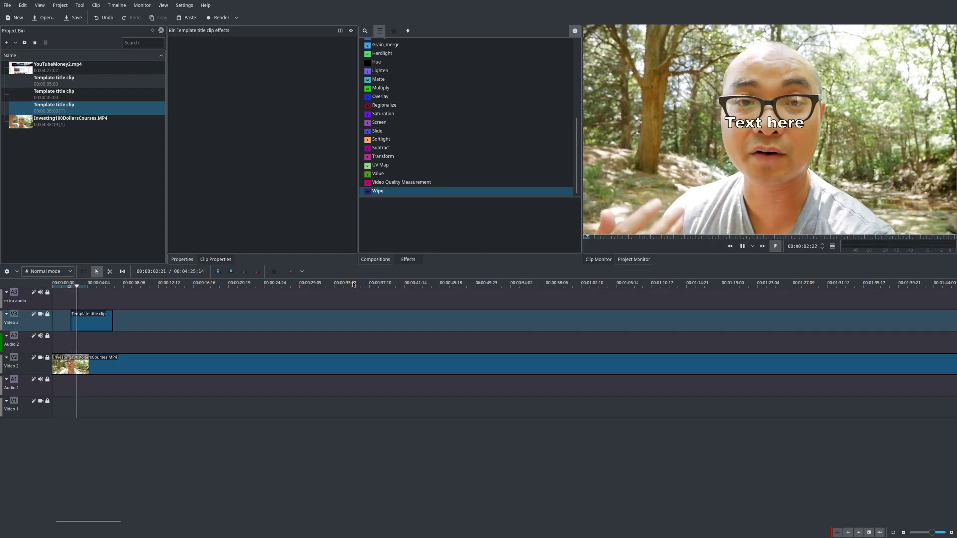
{"action": "key", "text": "space"}
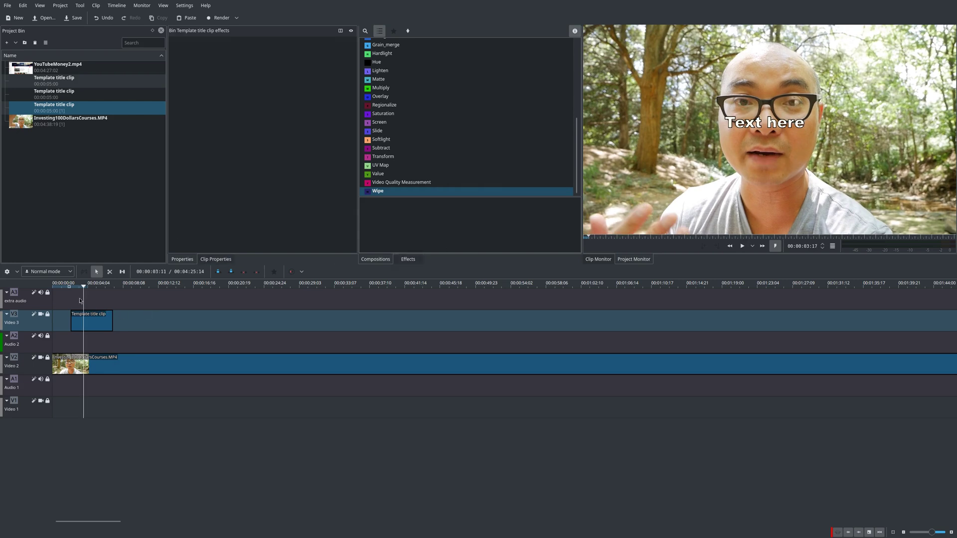
{"action": "left_click", "coordinate": [66, 304]}
{"action": "left_click", "coordinate": [91, 320]}
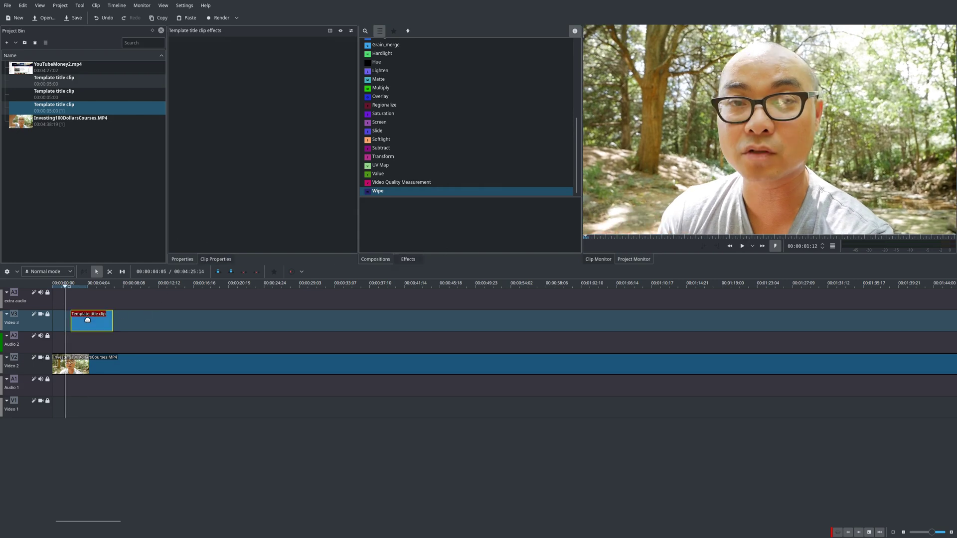
{"action": "key", "text": "Delete"}
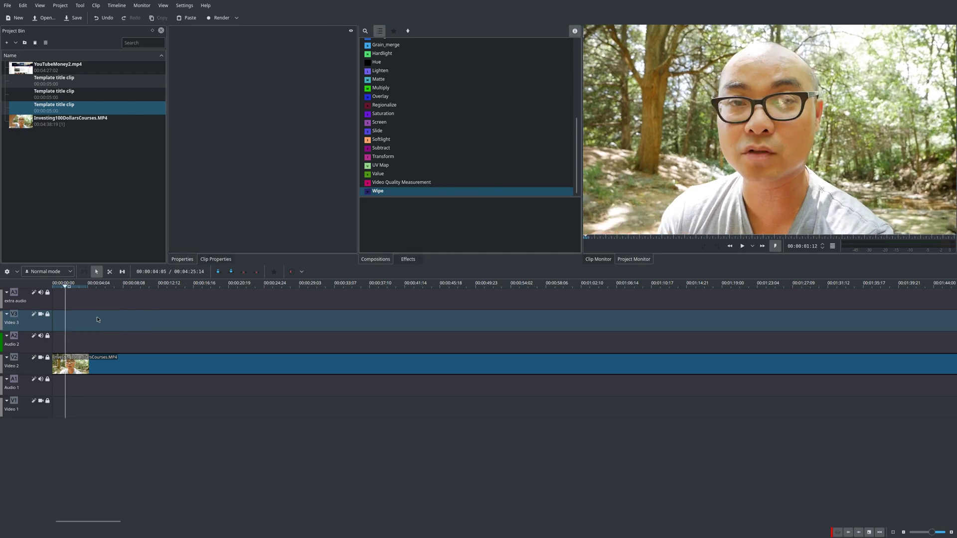
Delete the three template titles from the bin and start a new title with the video background shown.
{"action": "left_click", "coordinate": [86, 85], "text": "shift"}
{"action": "key", "text": "Delete"}
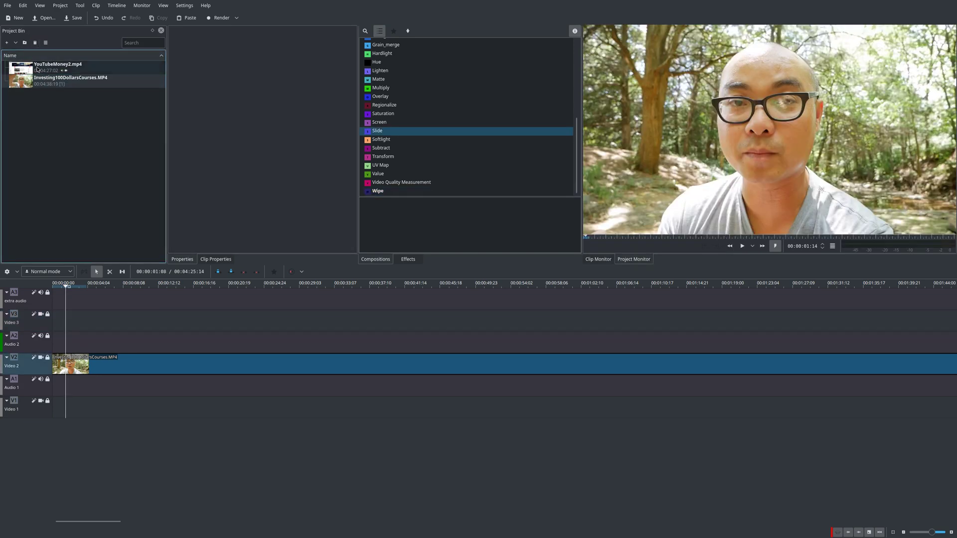
{"action": "left_click", "coordinate": [16, 42]}
{"action": "left_click", "coordinate": [25, 82]}
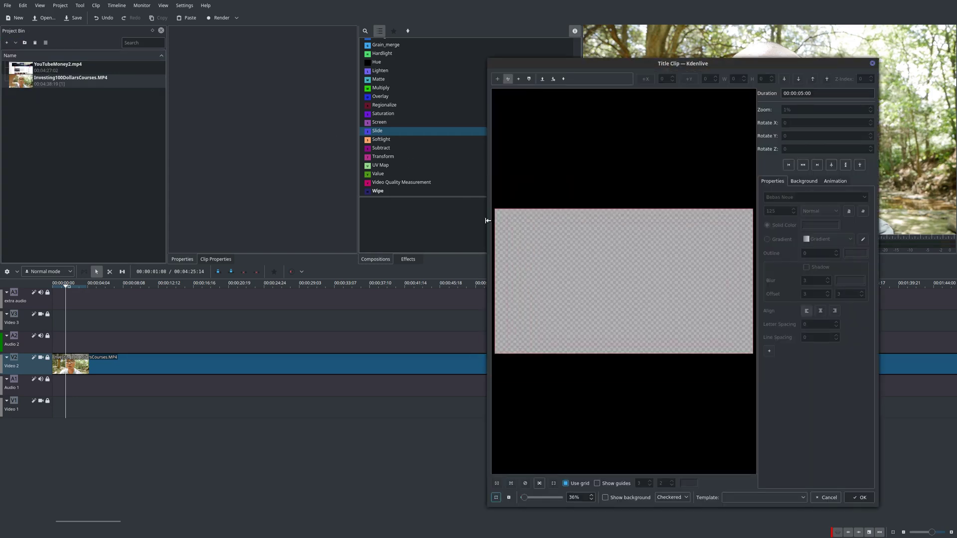
{"action": "left_click", "coordinate": [605, 498]}
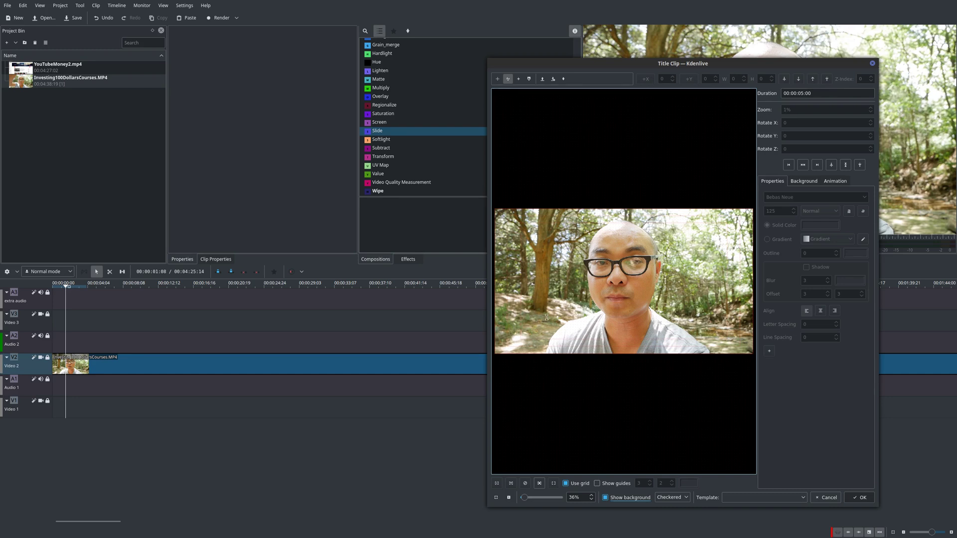
{"action": "left_click", "coordinate": [509, 80]}
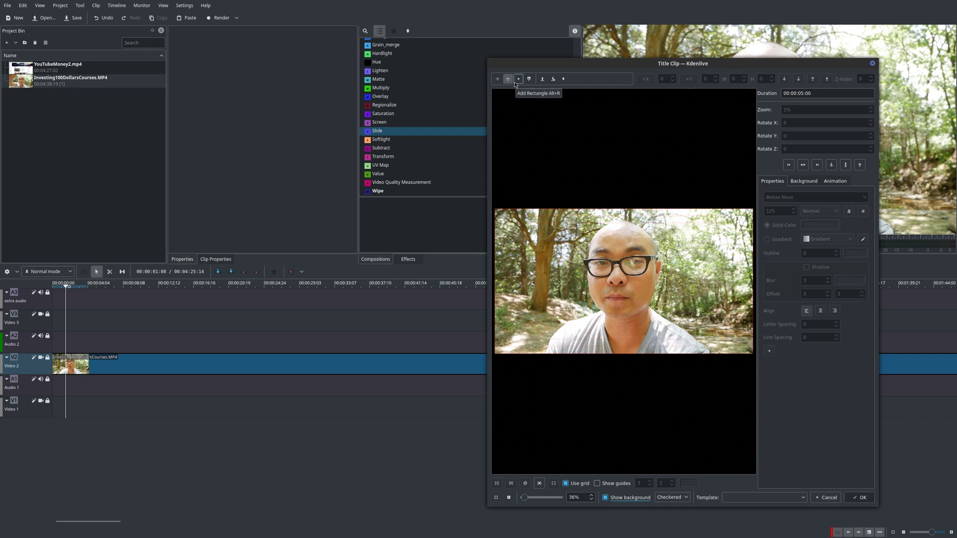
{"action": "left_click", "coordinate": [564, 80]}
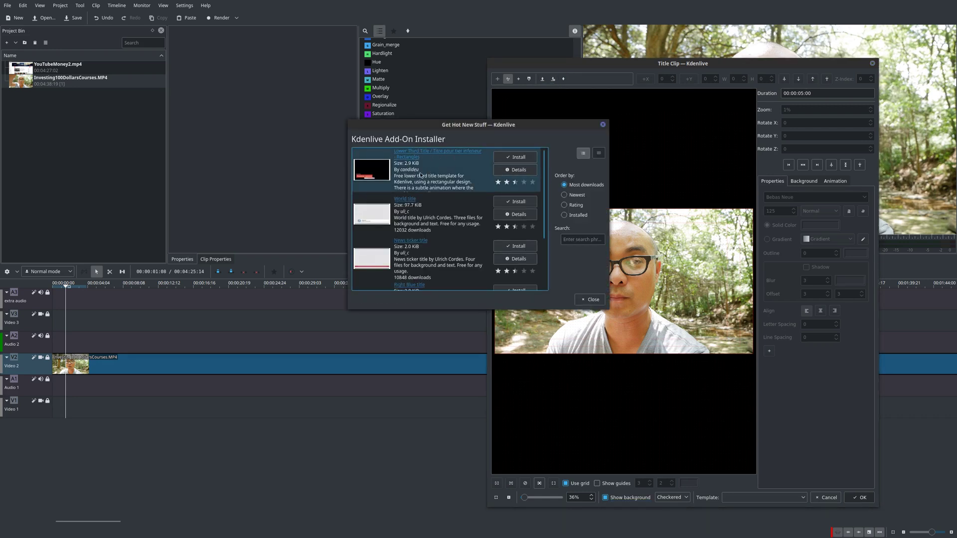
{"action": "scroll", "coordinate": [438, 176], "scroll_direction": "down", "scroll_amount": 3}
{"action": "scroll", "coordinate": [439, 176], "scroll_direction": "up", "scroll_amount": 3}
{"action": "scroll", "coordinate": [417, 174], "scroll_direction": "down", "scroll_amount": 1}
{"action": "scroll", "coordinate": [412, 184], "scroll_direction": "up", "scroll_amount": 1}
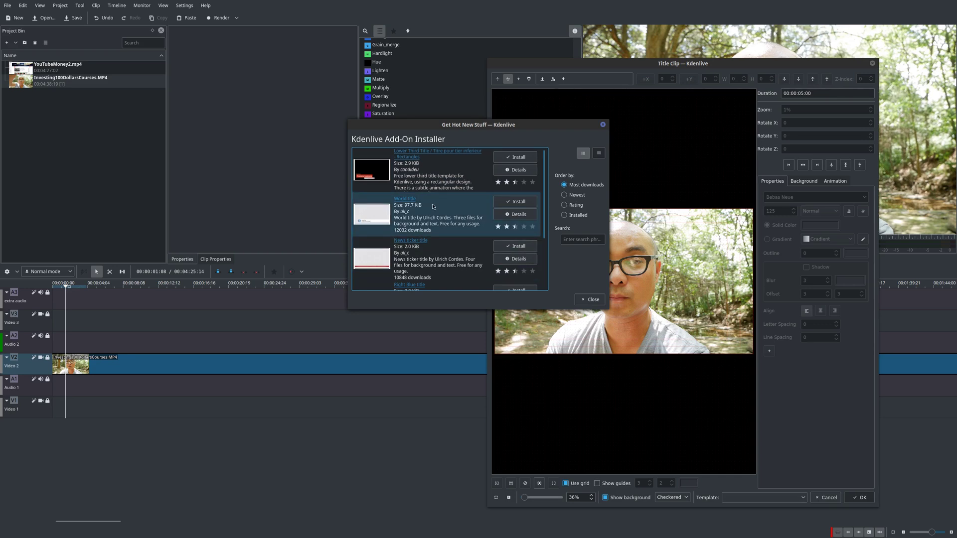
{"action": "left_click", "coordinate": [591, 300]}
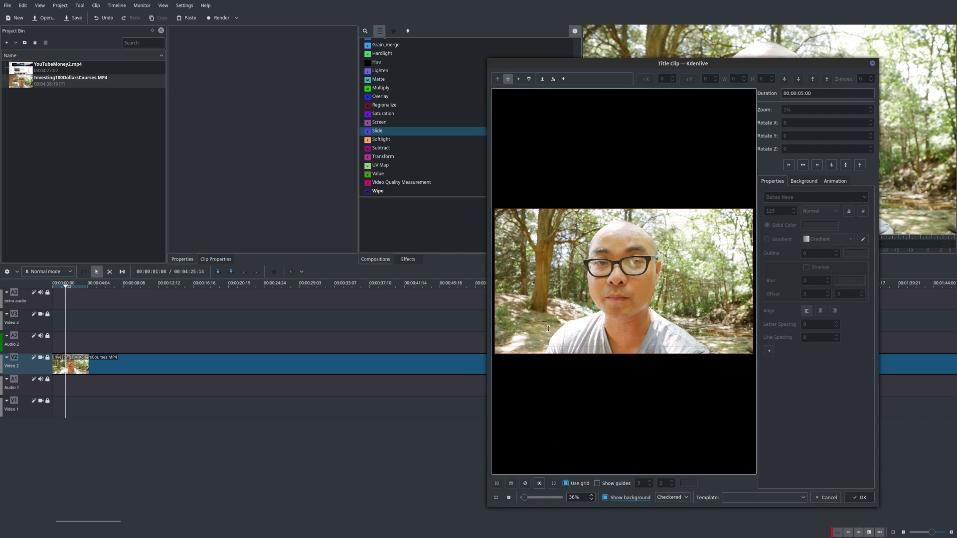
Add the text 'WELCOME TO GEEK!' and move it to the lower left, at X 80, Y 880.
{"action": "left_click", "coordinate": [588, 331]}
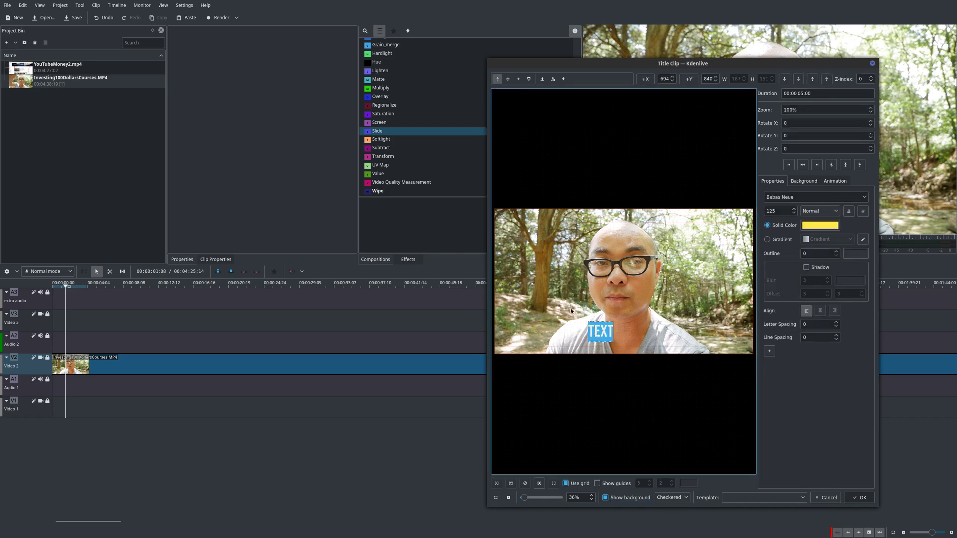
{"action": "type", "text": "WELCOME TO"}
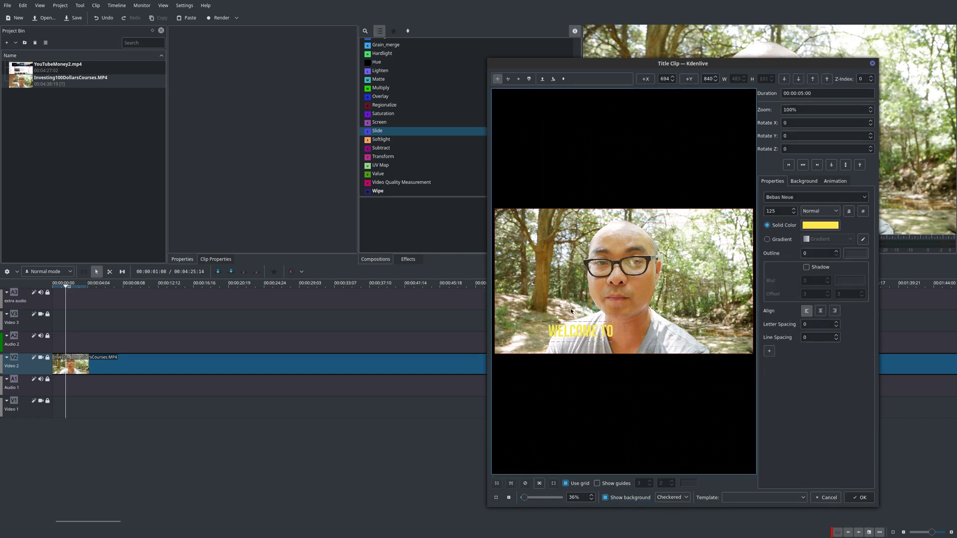
{"action": "type", "text": " GEEK!"}
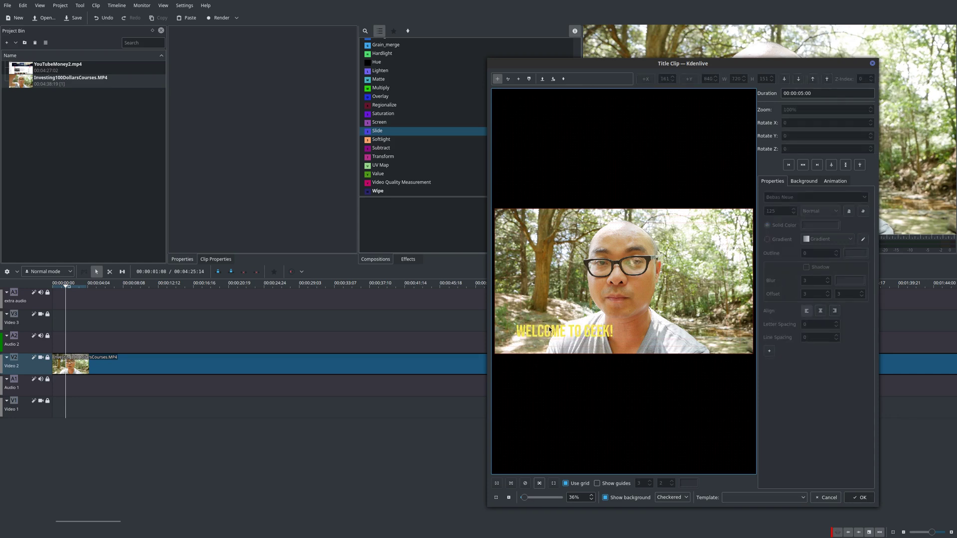
{"action": "left_click_drag", "start_coordinate": [549, 327], "coordinate": [539, 336]}
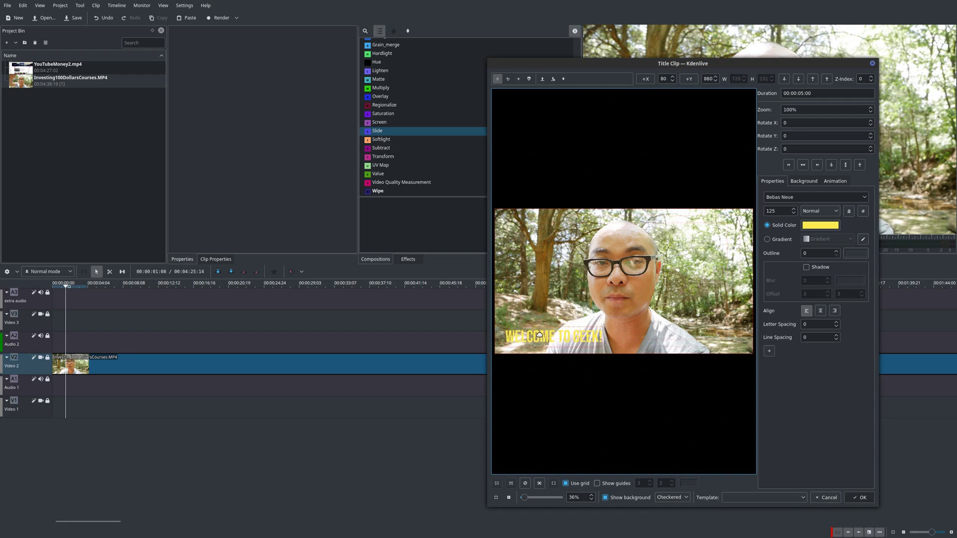
Draw a red 800×180 box at X 40, Y 860 behind the welcome text.
{"action": "left_click", "coordinate": [518, 79]}
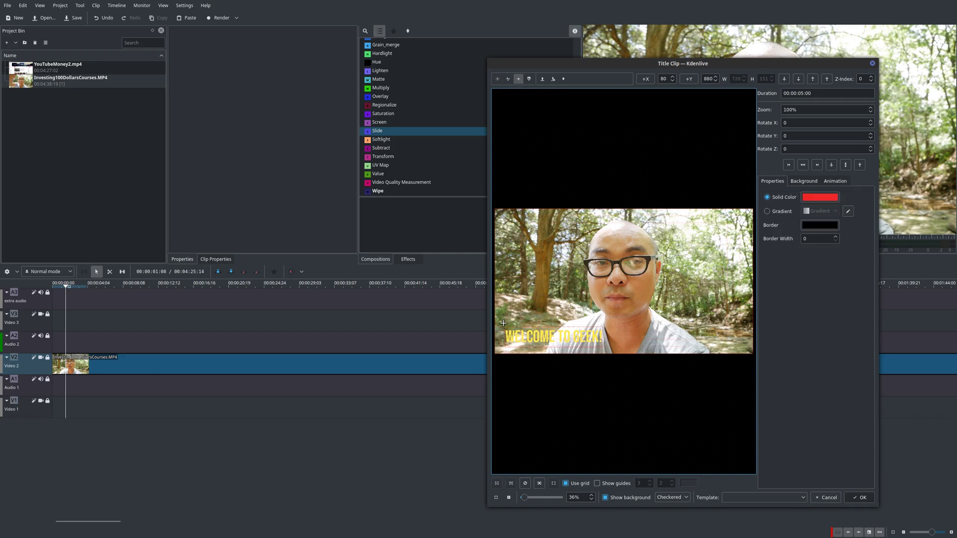
{"action": "left_click_drag", "start_coordinate": [499, 324], "coordinate": [611, 351]}
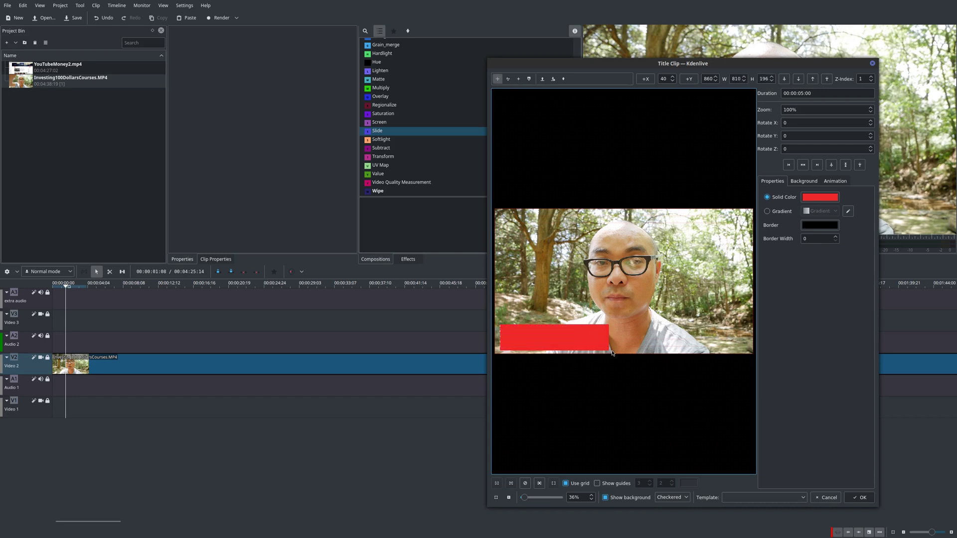
{"action": "left_click", "coordinate": [826, 79]}
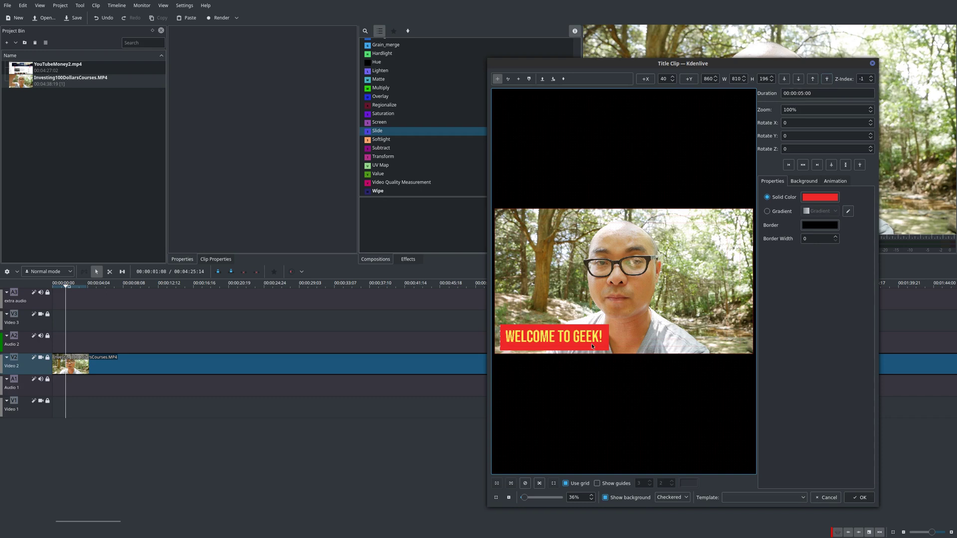
{"action": "left_click_drag", "start_coordinate": [607, 331], "coordinate": [606, 331]}
{"action": "left_click_drag", "start_coordinate": [574, 350], "coordinate": [574, 347]}
Toggle Edit start on and off in the Animation settings, then cancel saving the title file.
{"action": "left_click", "coordinate": [835, 181]}
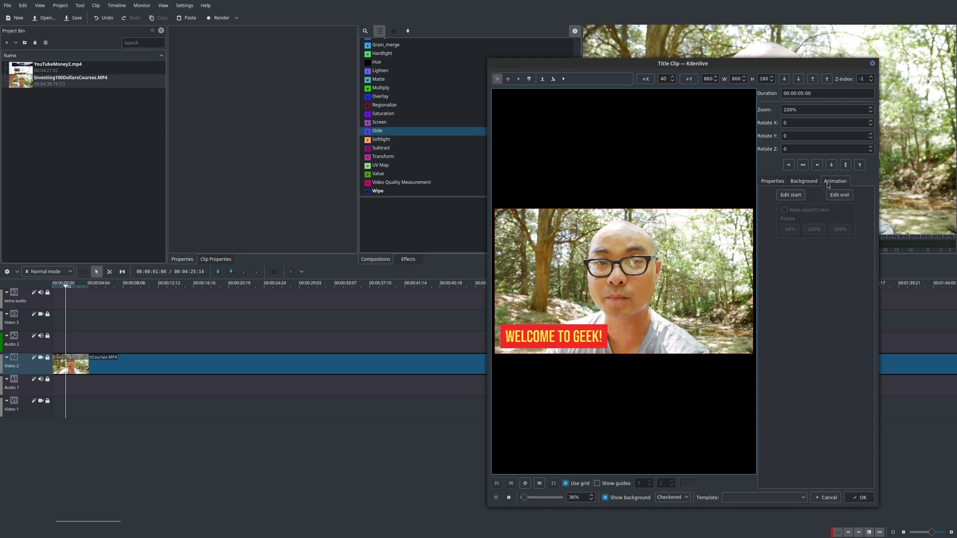
{"action": "left_click", "coordinate": [788, 194]}
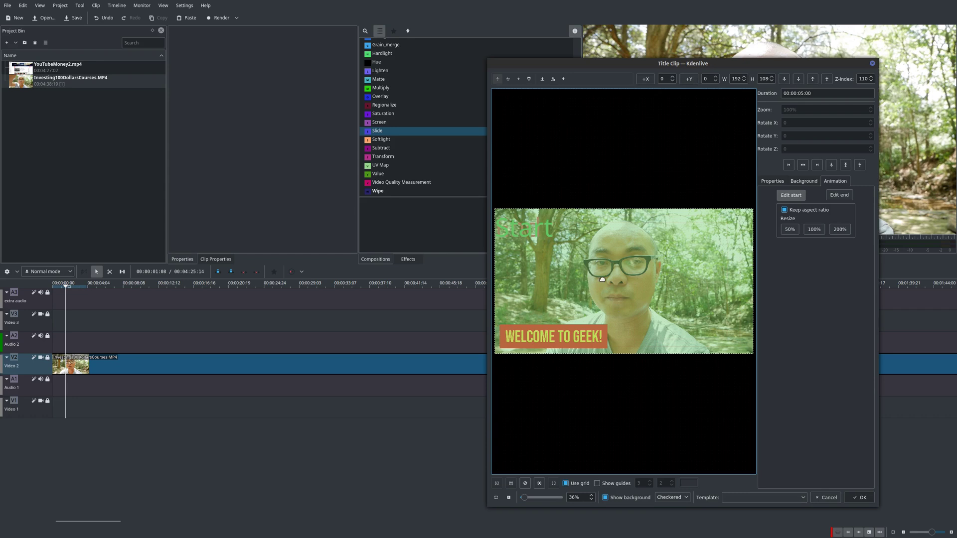
{"action": "left_click", "coordinate": [794, 195]}
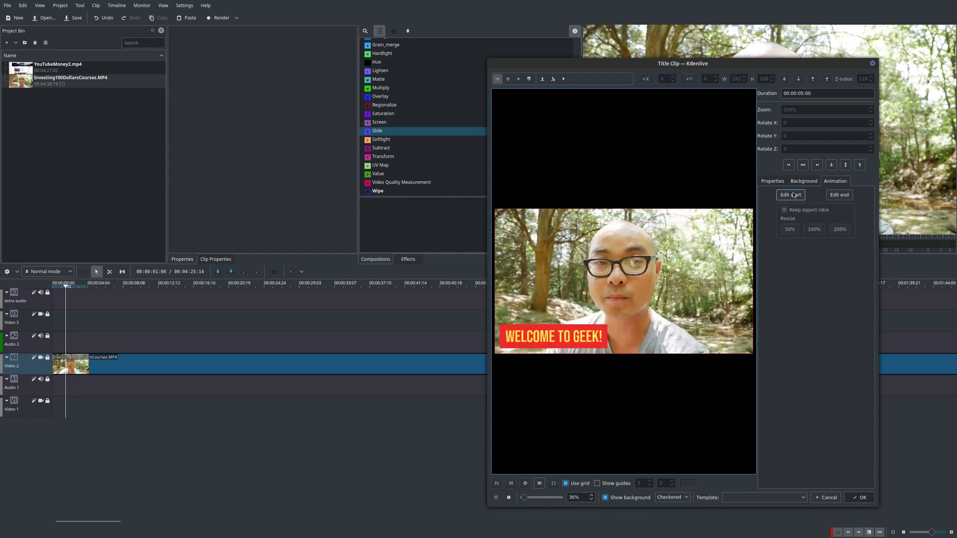
{"action": "left_click", "coordinate": [777, 182]}
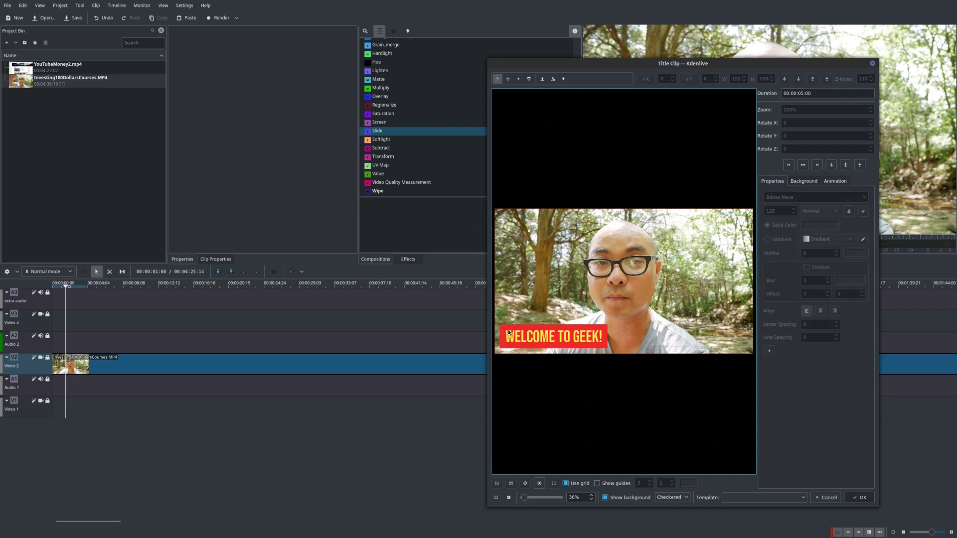
{"action": "left_click", "coordinate": [552, 80]}
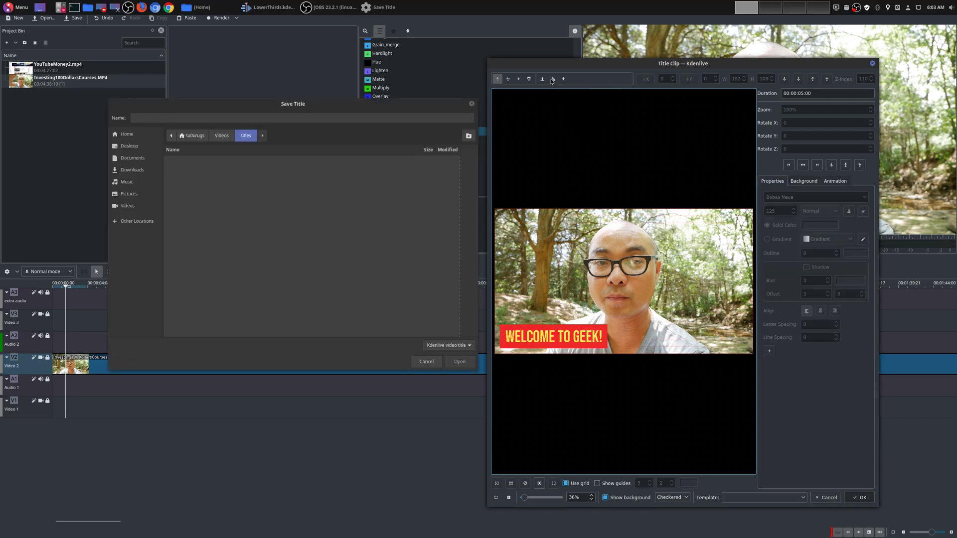
{"action": "left_click", "coordinate": [439, 360]}
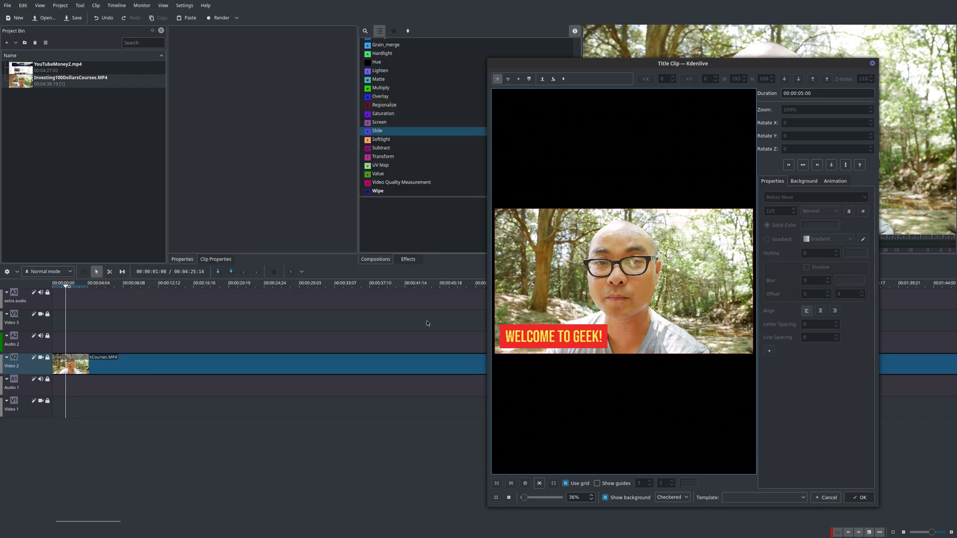
Add the welcome title to the bin, place it at the start of Video 3, and preview it.
{"action": "left_click", "coordinate": [870, 498]}
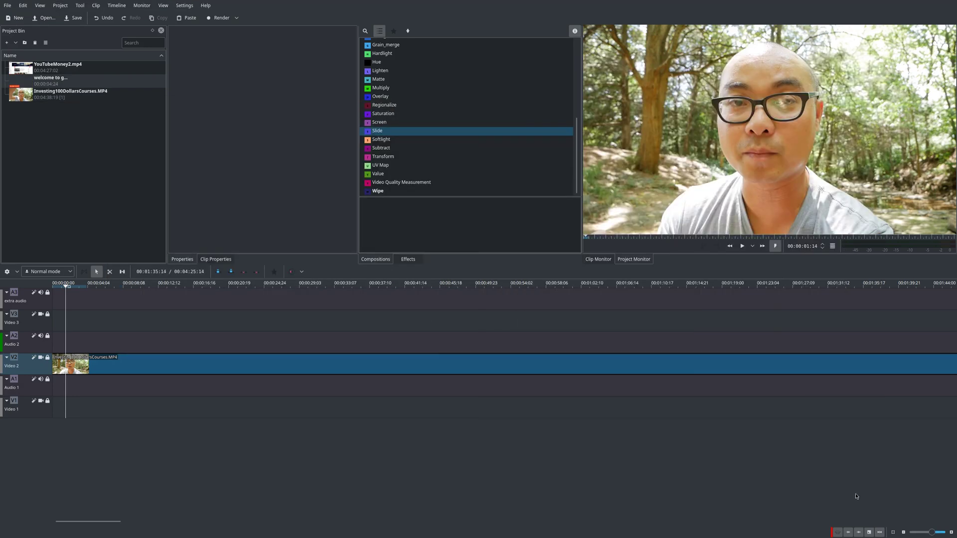
{"action": "left_click_drag", "start_coordinate": [79, 81], "coordinate": [68, 331]}
{"action": "key", "text": "space"}
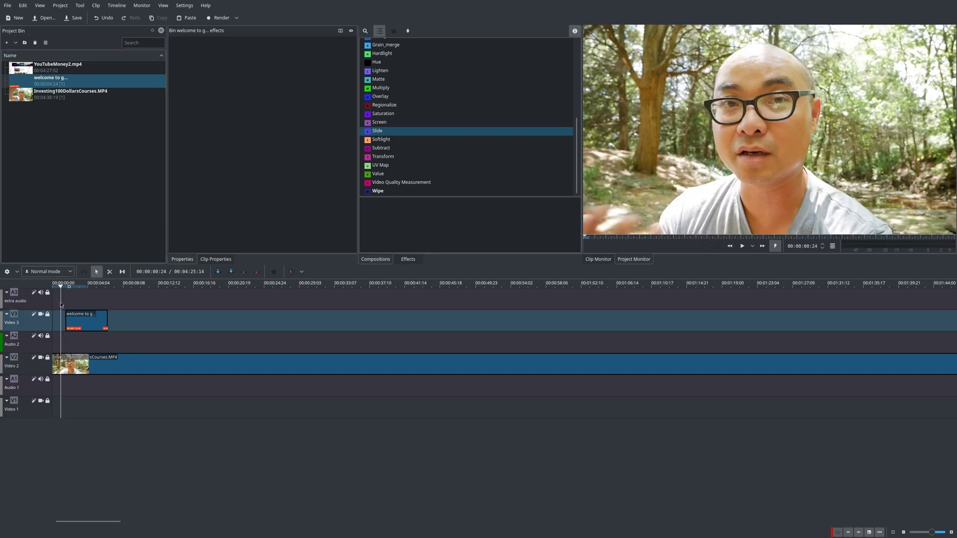
{"action": "key", "text": "space"}
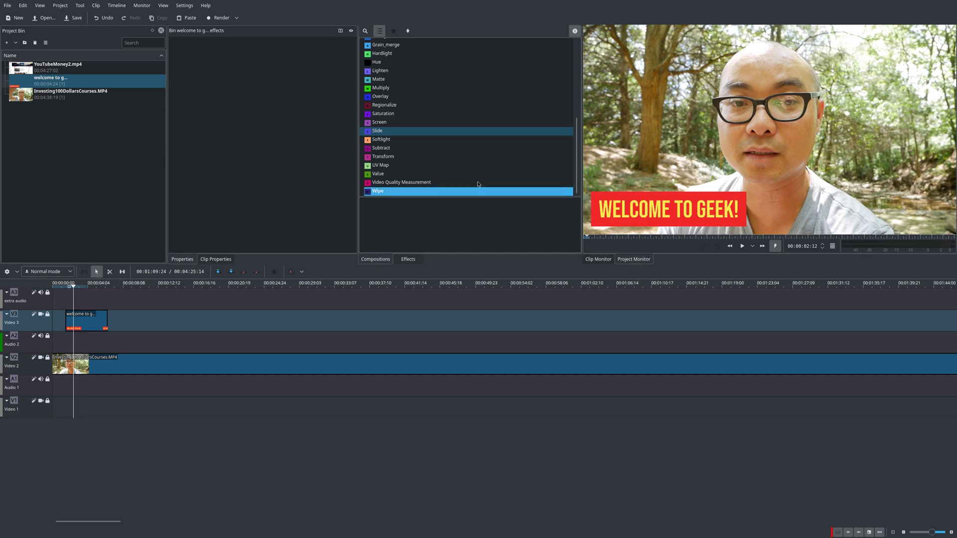
Apply a Wipe composition to the welcome title clip on Video 3.
{"action": "scroll", "coordinate": [453, 134], "scroll_direction": "up", "scroll_amount": 1}
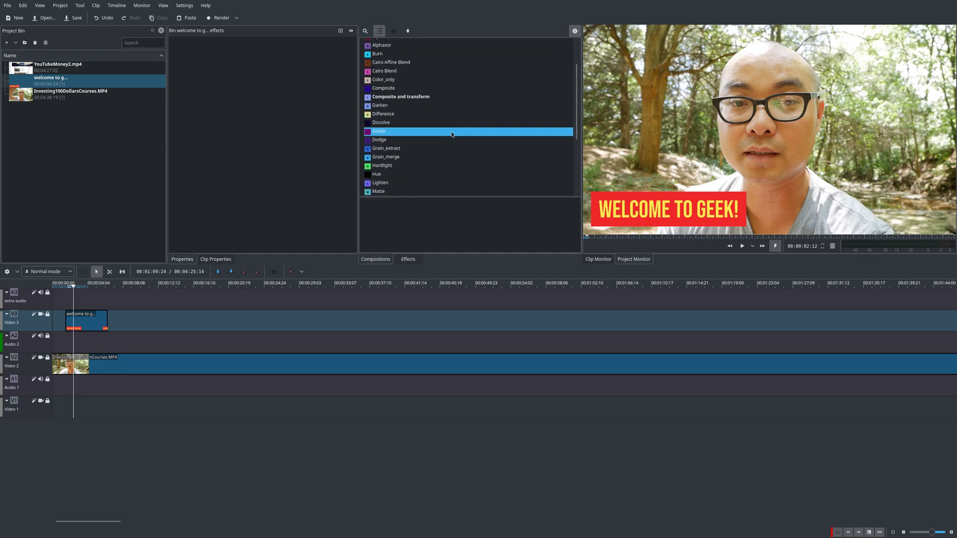
{"action": "scroll", "coordinate": [451, 134], "scroll_direction": "down", "scroll_amount": 4}
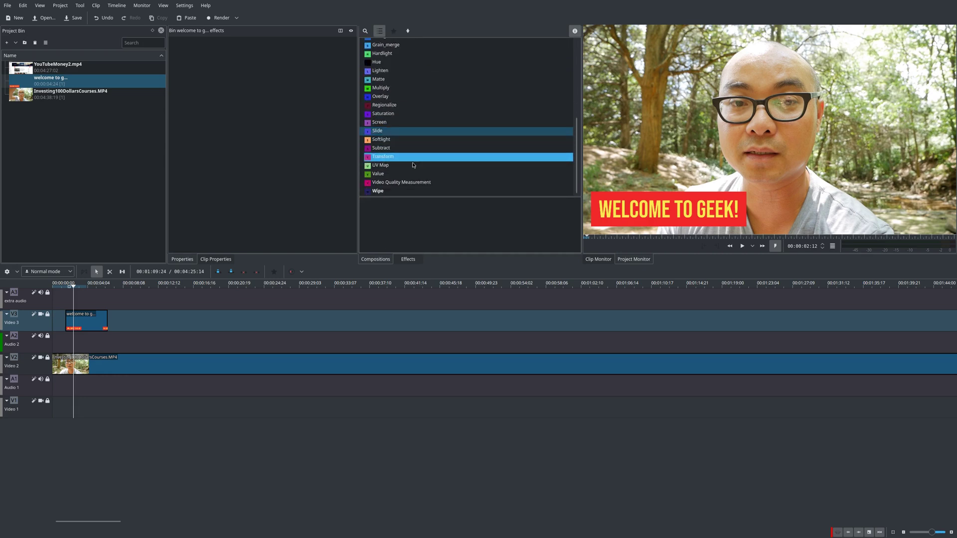
{"action": "left_click", "coordinate": [394, 191]}
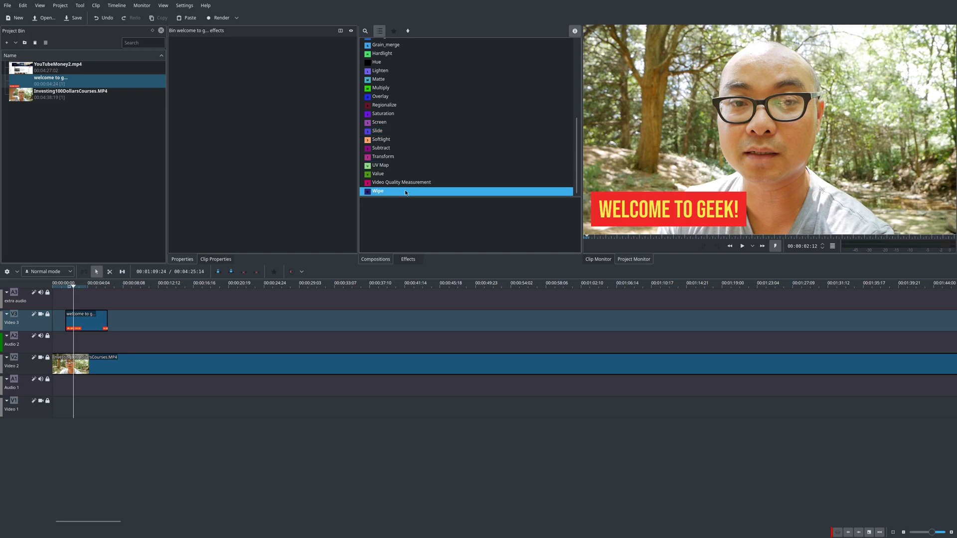
{"action": "left_click_drag", "start_coordinate": [405, 192], "coordinate": [74, 329]}
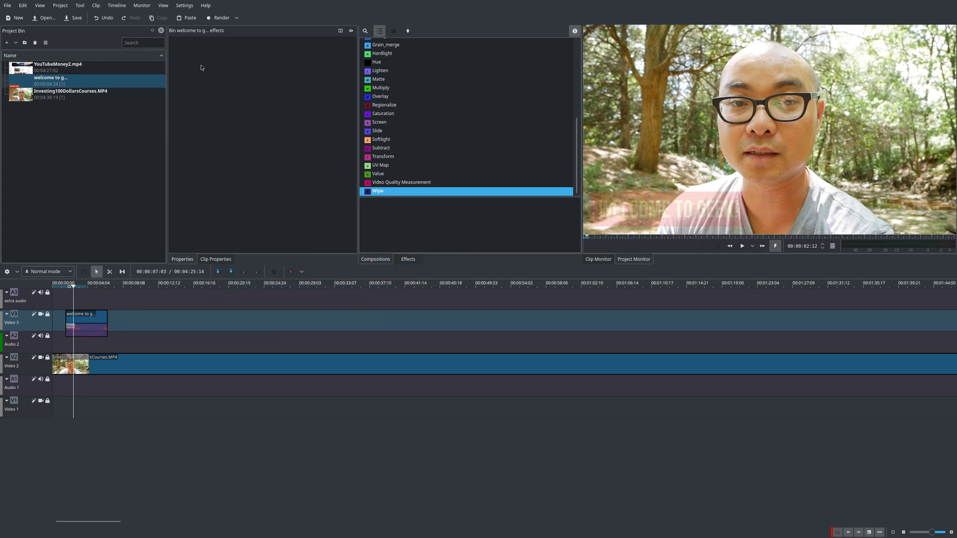
Check Kdenlive's version in Help > About, then close it.
{"action": "left_click", "coordinate": [210, 7]}
{"action": "left_click", "coordinate": [224, 79]}
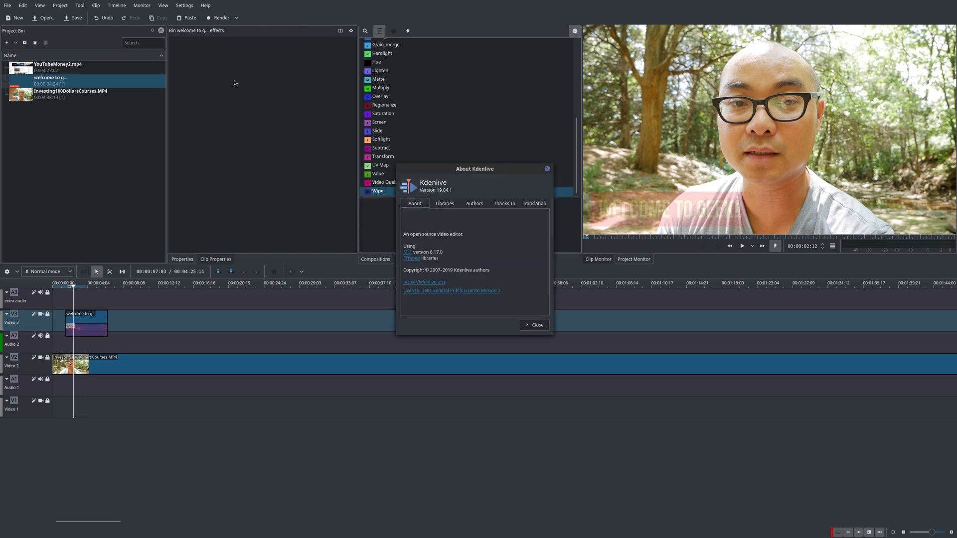
{"action": "left_click", "coordinate": [534, 325]}
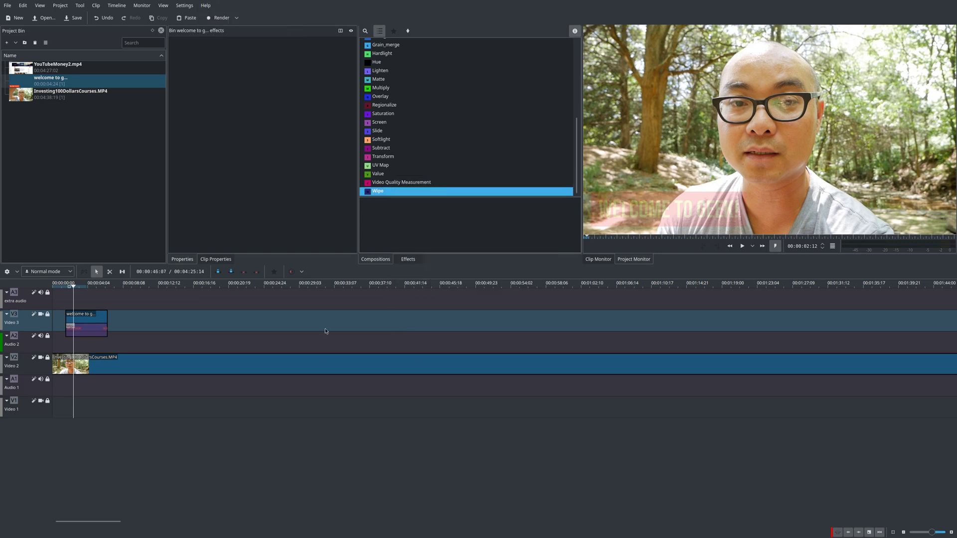
Shorten the opening wipe and add a second Wipe at the title clip's end.
{"action": "left_click", "coordinate": [96, 330]}
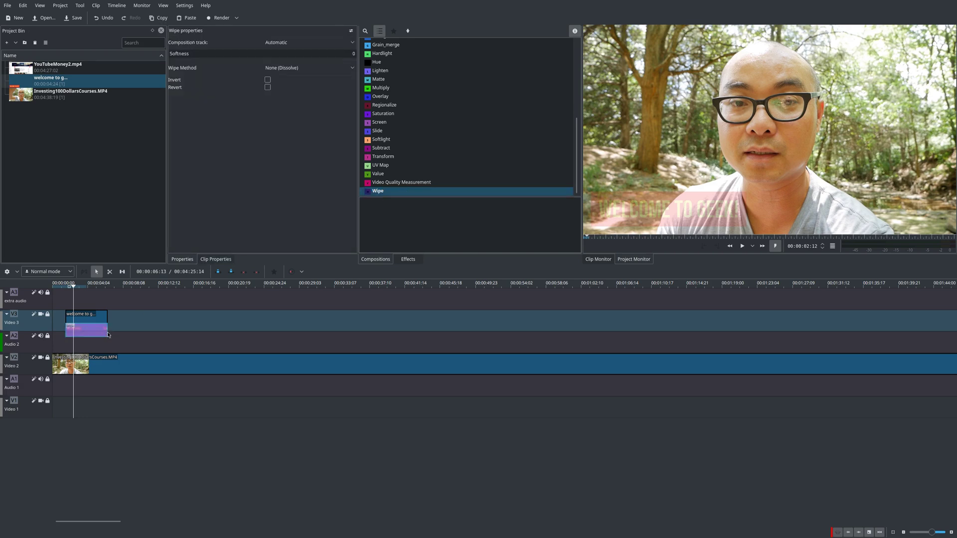
{"action": "left_click_drag", "start_coordinate": [102, 332], "coordinate": [74, 332]}
{"action": "left_click", "coordinate": [119, 306]}
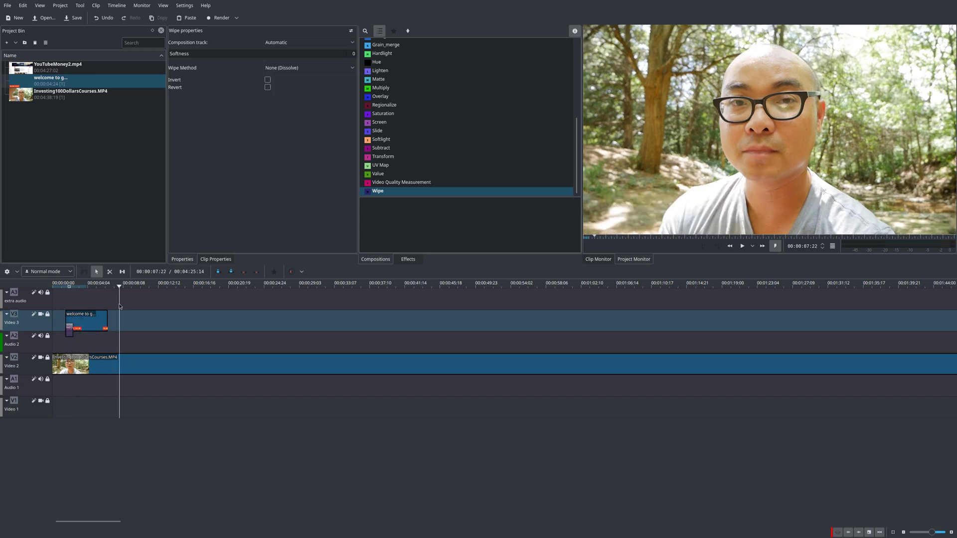
{"action": "left_click_drag", "start_coordinate": [407, 193], "coordinate": [104, 332]}
Confirm the ending wipe has Revert checked, comparing it with the opening wipe.
{"action": "left_click", "coordinate": [103, 303]}
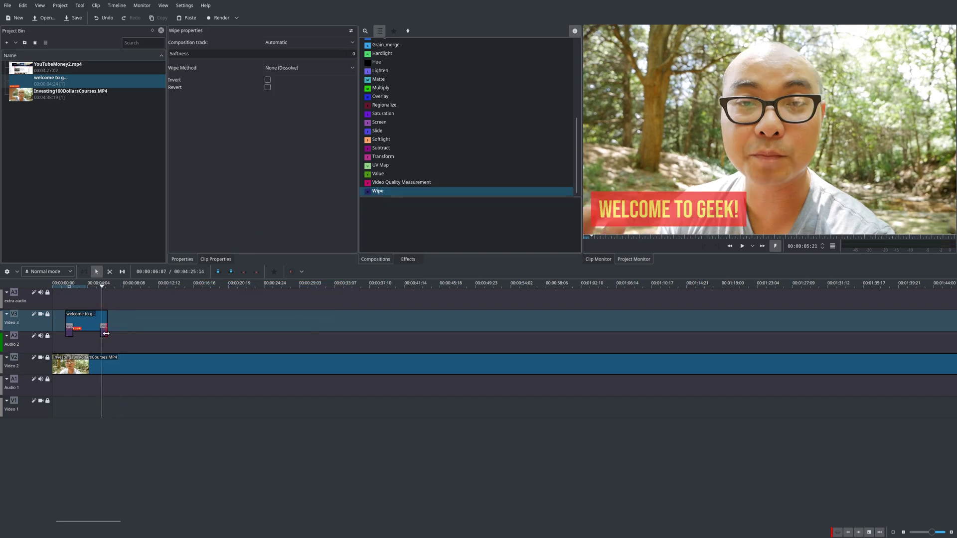
{"action": "left_click", "coordinate": [105, 330]}
{"action": "left_click", "coordinate": [93, 304]}
{"action": "left_click", "coordinate": [69, 306]}
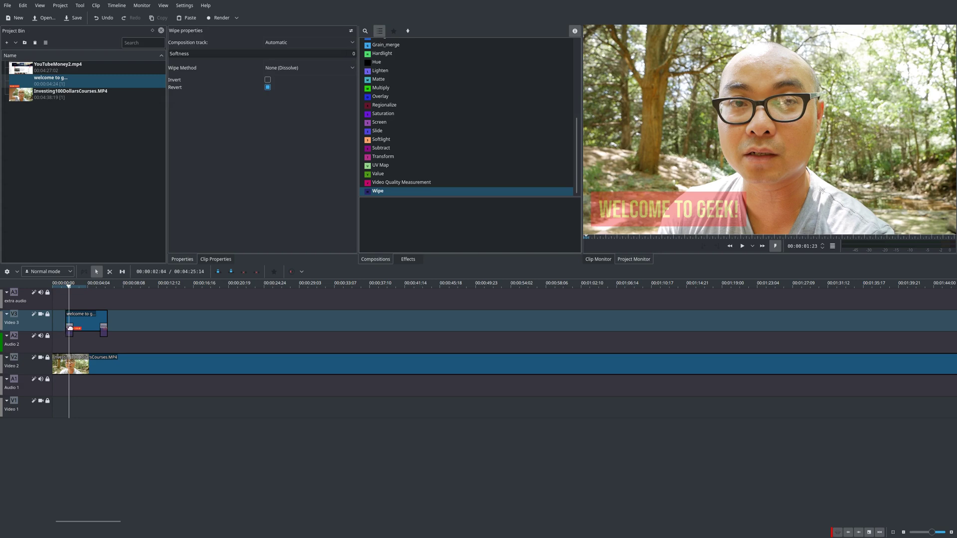
{"action": "left_click", "coordinate": [70, 328]}
{"action": "left_click", "coordinate": [64, 301]}
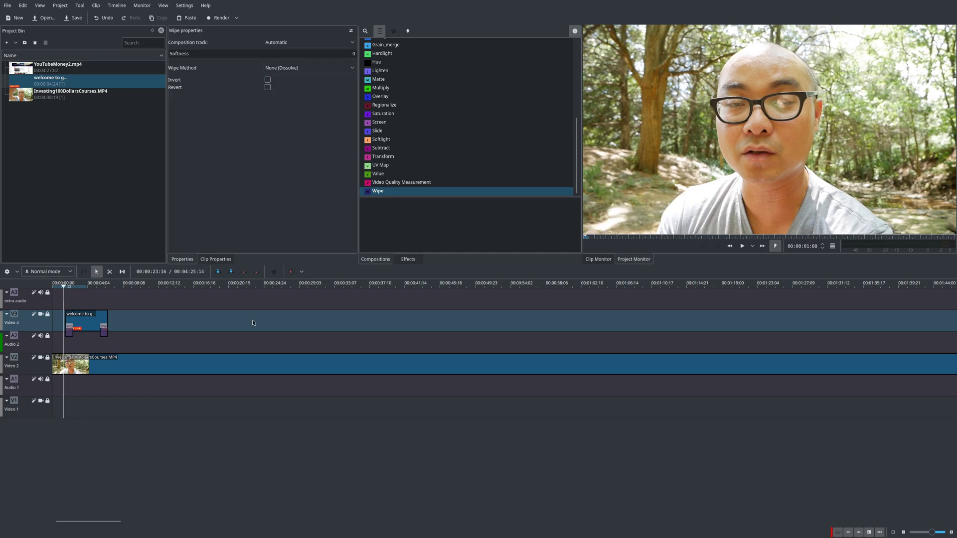
{"action": "key", "text": "space"}
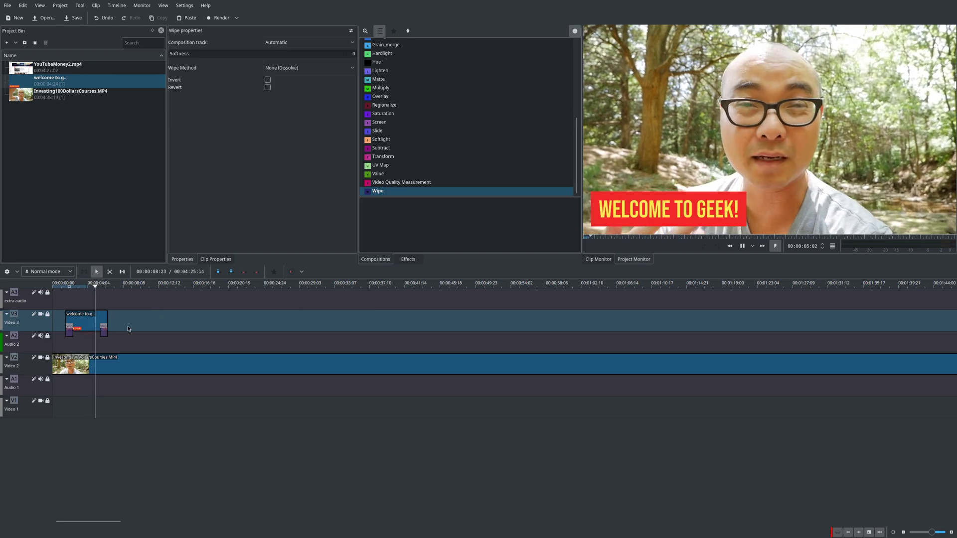
{"action": "key", "text": "space"}
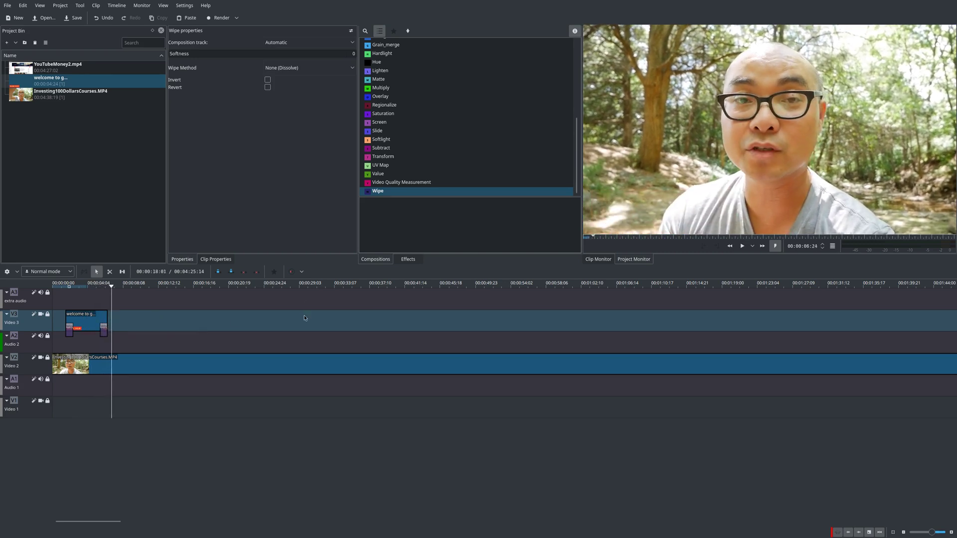
{"action": "left_click", "coordinate": [61, 305]}
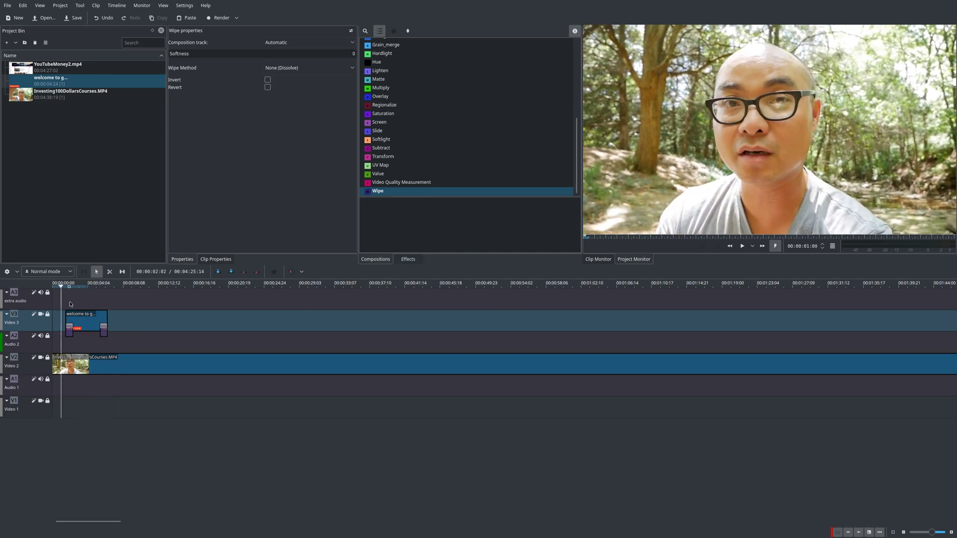
{"action": "left_click", "coordinate": [68, 303]}
{"action": "left_click", "coordinate": [398, 193]}
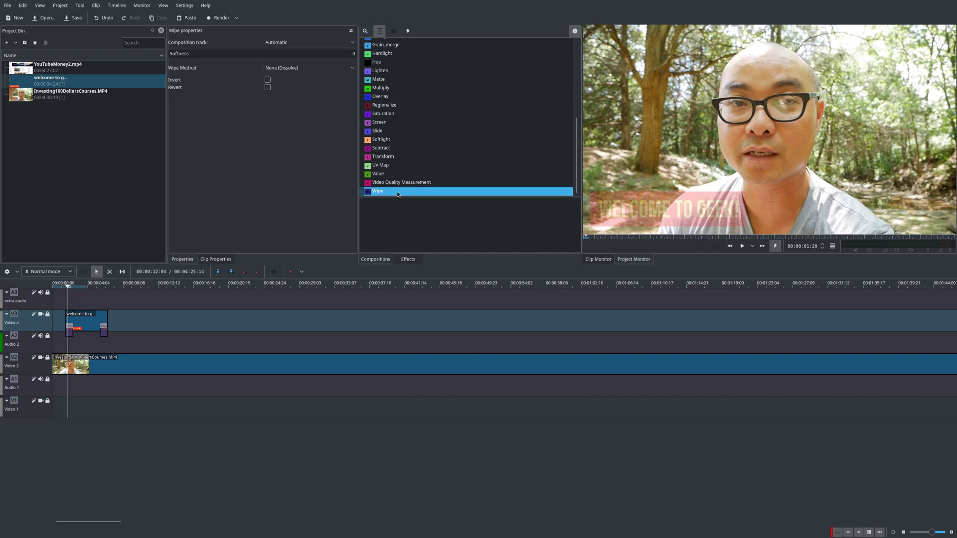
{"action": "left_click", "coordinate": [70, 329]}
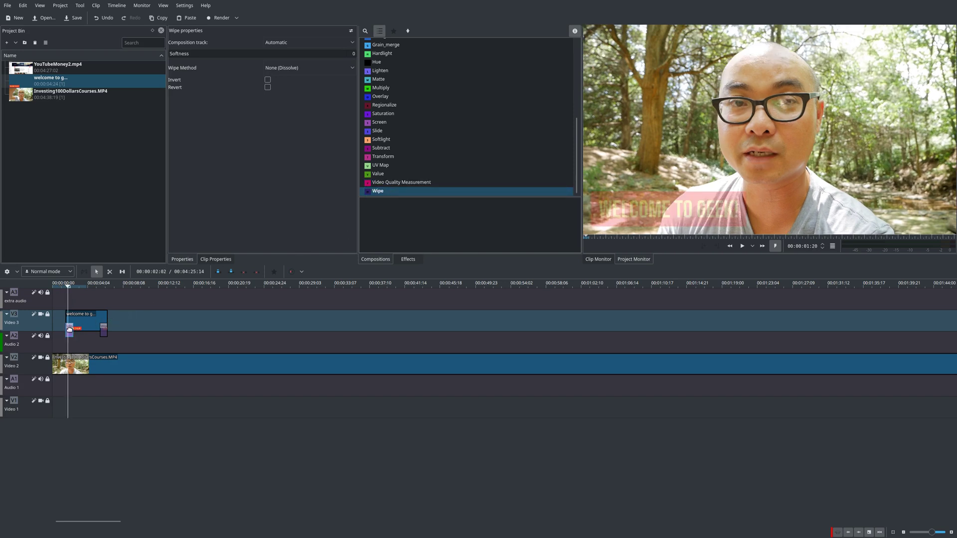
Change the opening wipe's Wipe Method from None (Dissolve) to bi-linear_x.pgm.
{"action": "left_click", "coordinate": [314, 72]}
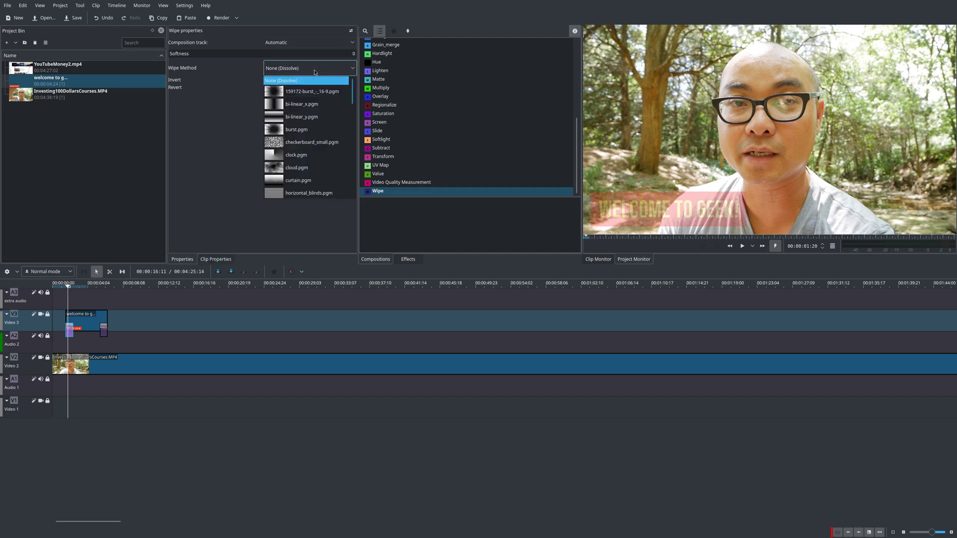
{"action": "scroll", "coordinate": [318, 125], "scroll_direction": "down", "scroll_amount": 2}
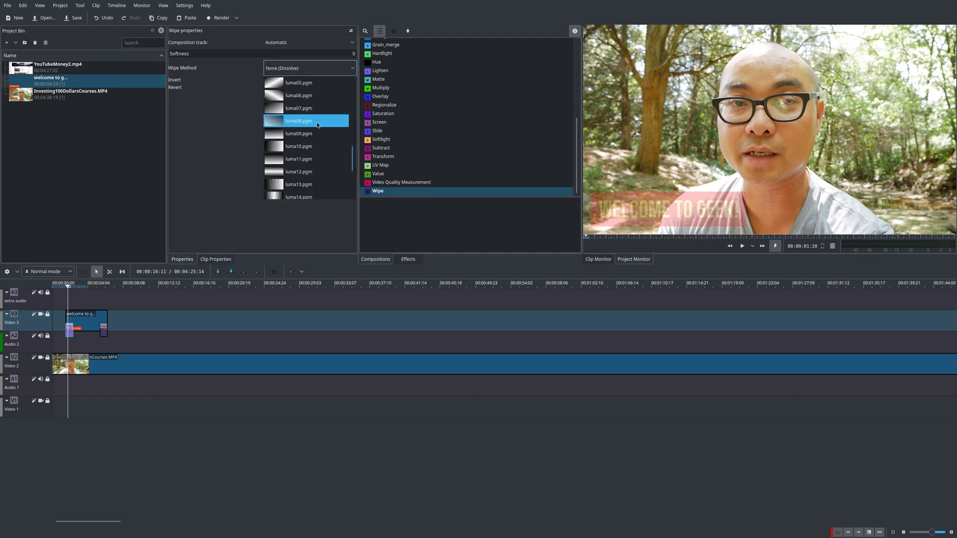
{"action": "scroll", "coordinate": [318, 124], "scroll_direction": "down", "scroll_amount": 3}
{"action": "scroll", "coordinate": [314, 122], "scroll_direction": "up", "scroll_amount": 10}
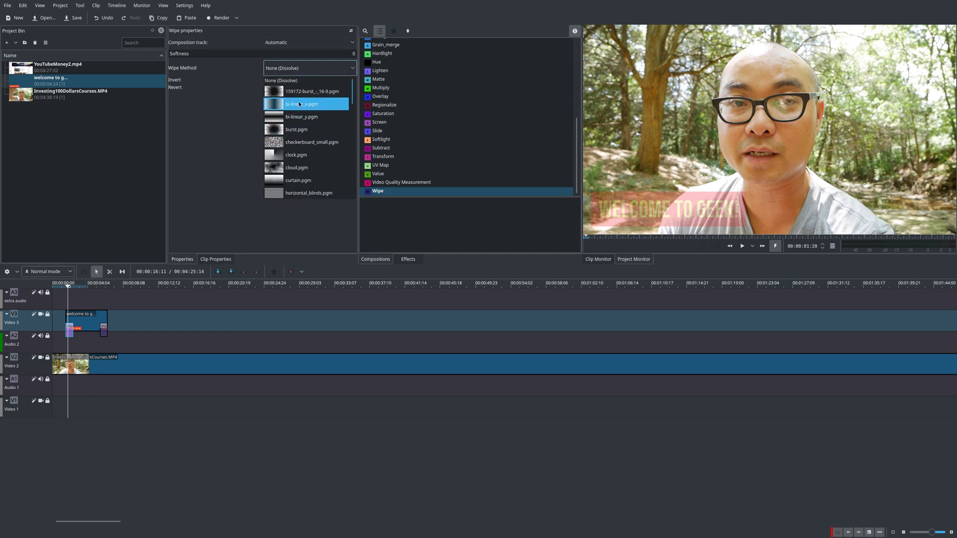
{"action": "left_click", "coordinate": [300, 104]}
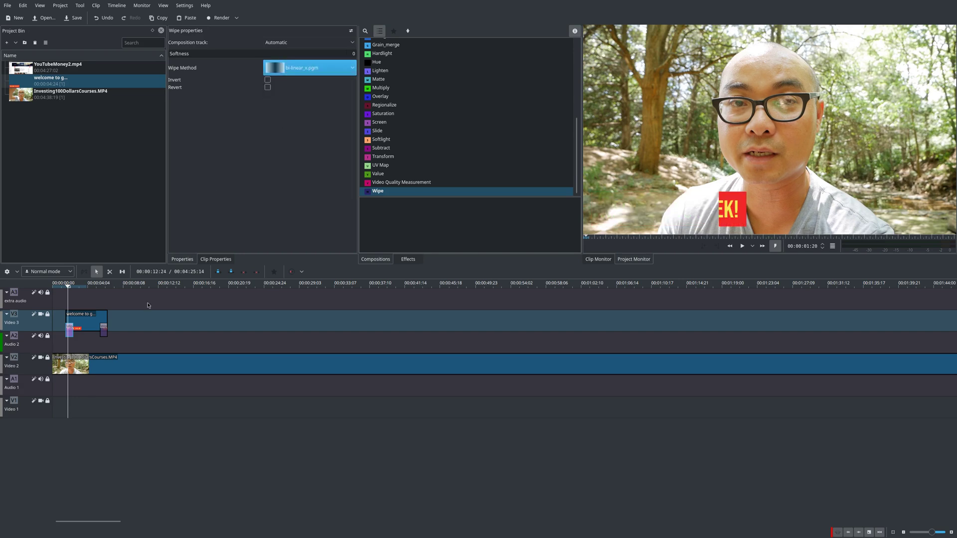
Play from before the title to preview the bi-linear_x wipe, keeping that pattern.
{"action": "left_click", "coordinate": [184, 306]}
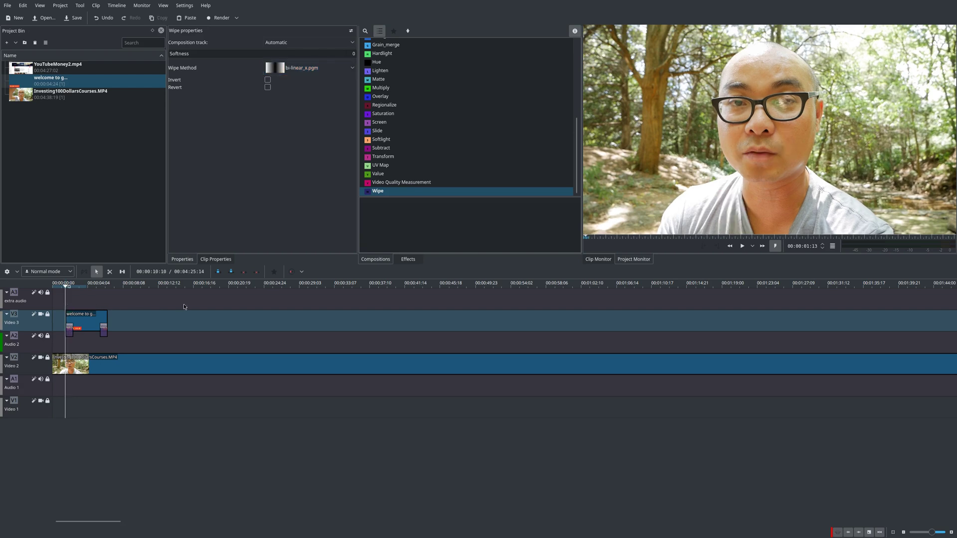
{"action": "key", "text": "space"}
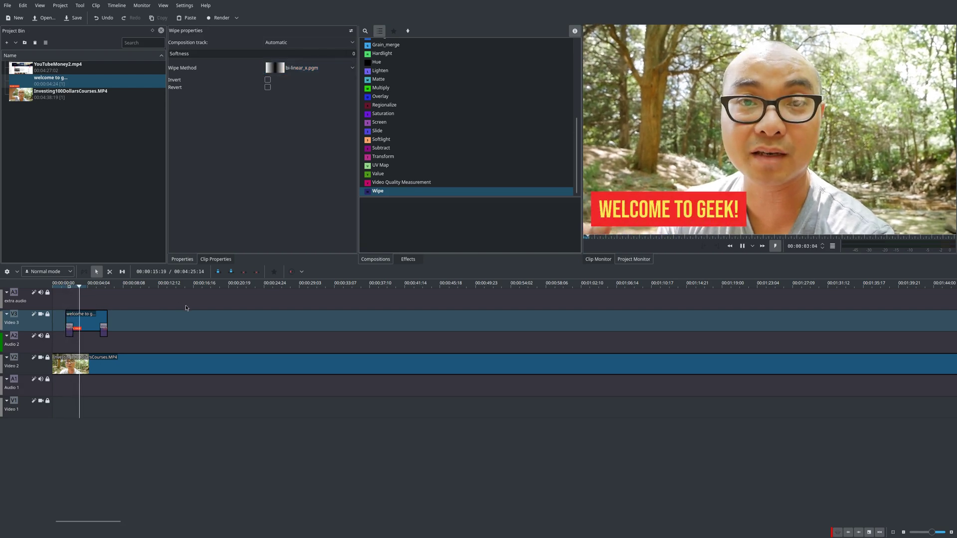
{"action": "left_click", "coordinate": [314, 68]}
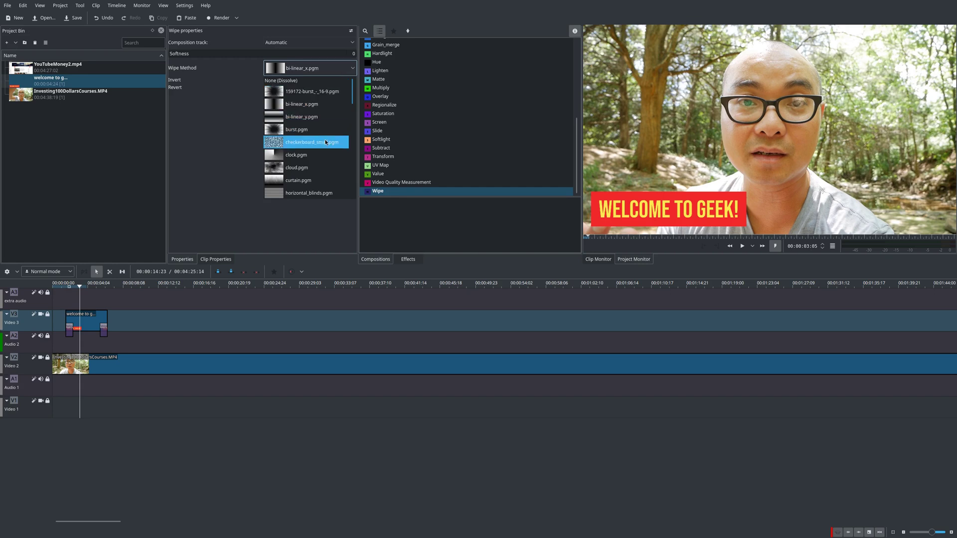
{"action": "scroll", "coordinate": [325, 143], "scroll_direction": "down", "scroll_amount": 8}
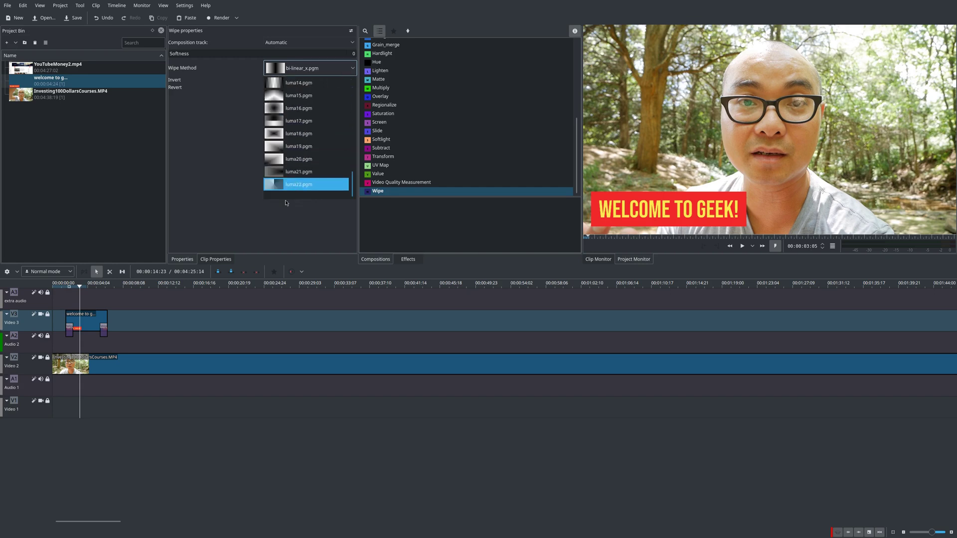
{"action": "scroll", "coordinate": [305, 144], "scroll_direction": "up", "scroll_amount": 8}
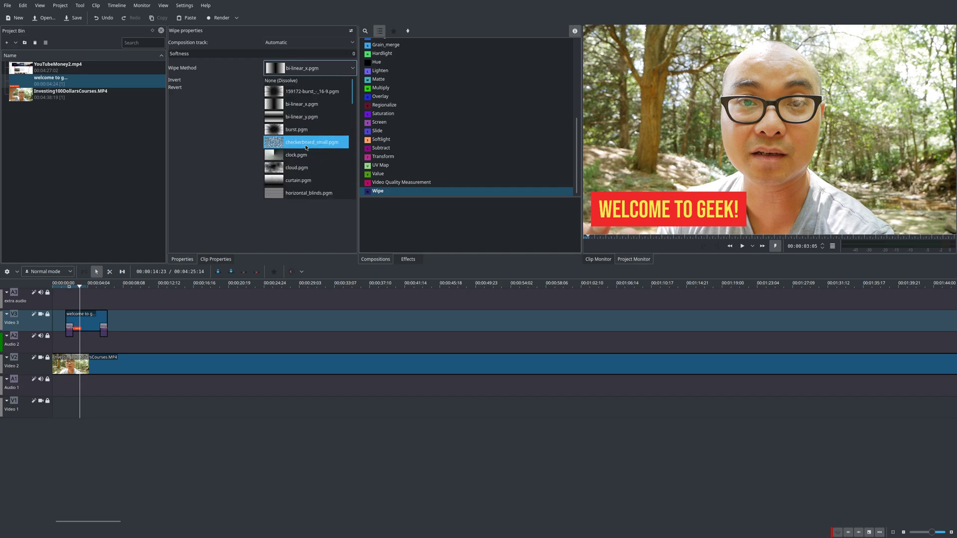
{"action": "left_click", "coordinate": [234, 124]}
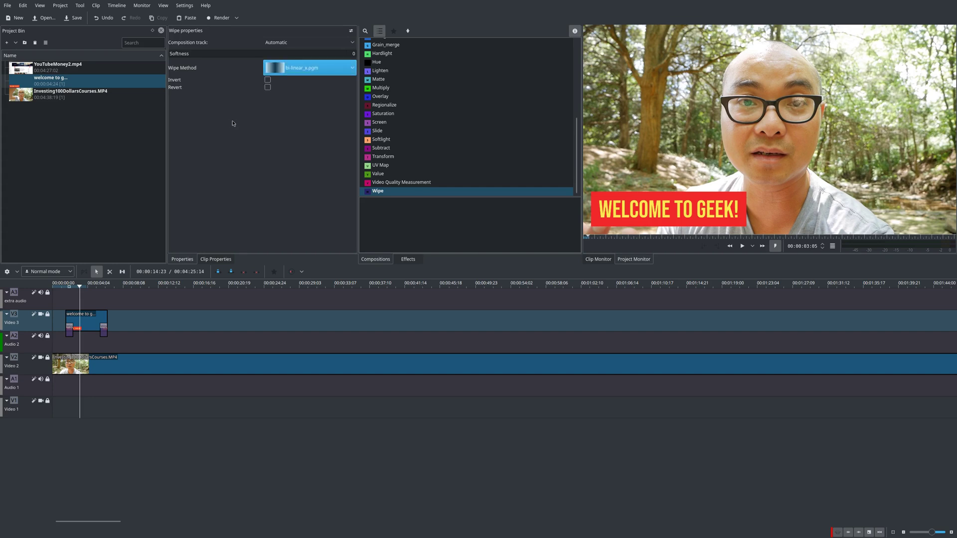
{"action": "left_click", "coordinate": [407, 31]}
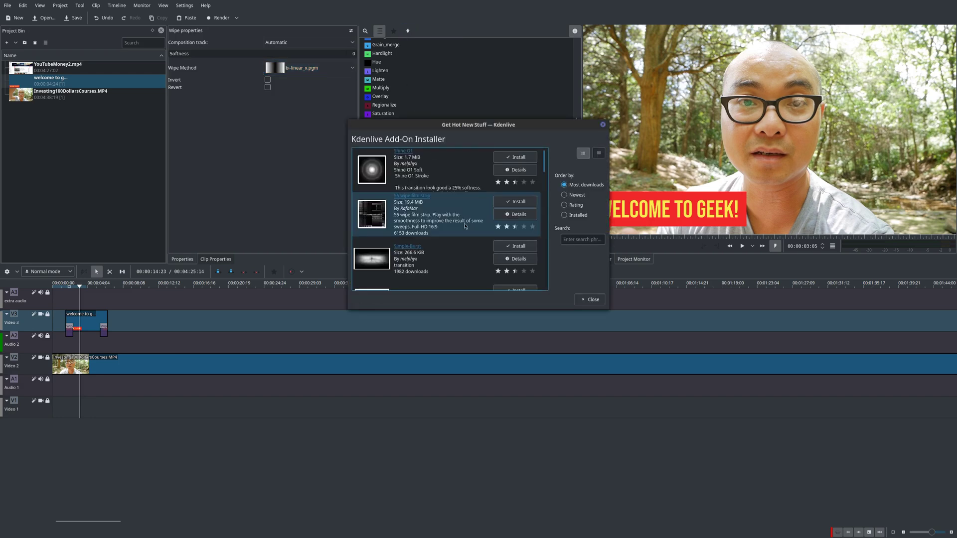
{"action": "scroll", "coordinate": [372, 219], "scroll_direction": "down", "scroll_amount": 2}
{"action": "scroll", "coordinate": [371, 220], "scroll_direction": "down", "scroll_amount": 3}
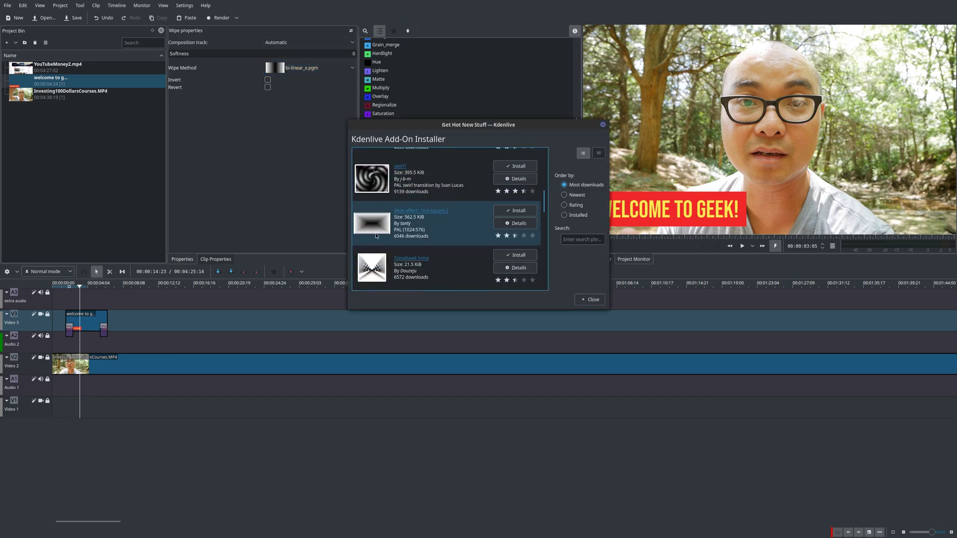
{"action": "left_click", "coordinate": [590, 299]}
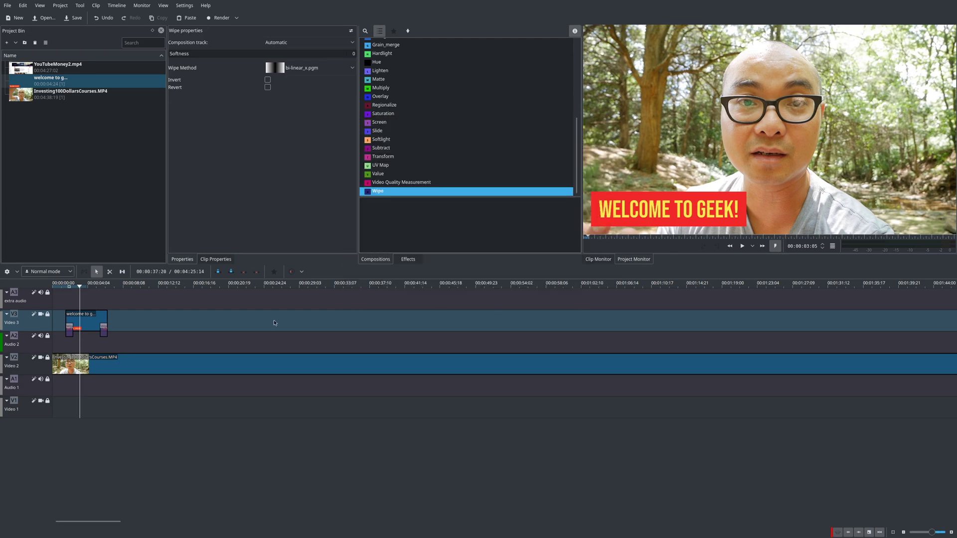
Set the title's ending Wipe composition to the bi-linear_x.pgm pattern.
{"action": "left_click", "coordinate": [67, 305]}
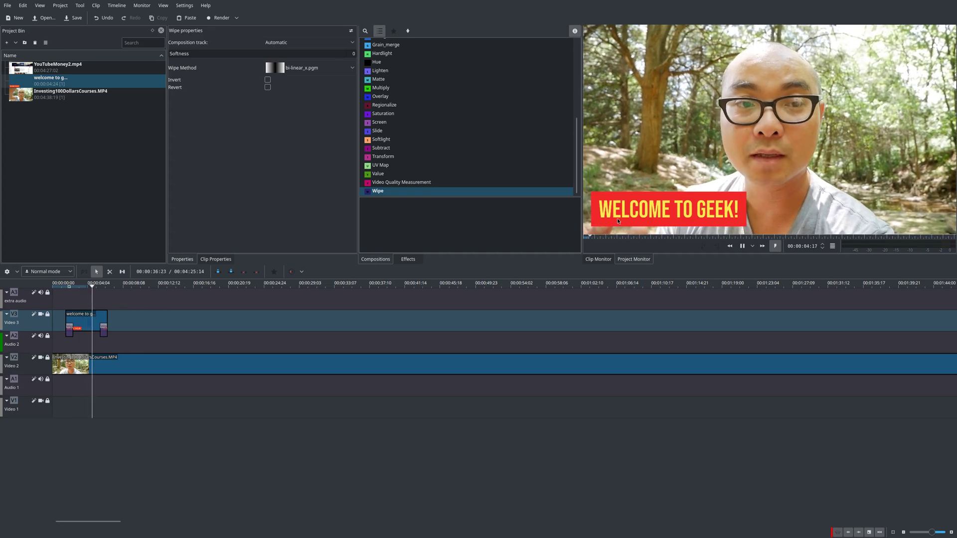
{"action": "key", "text": "space"}
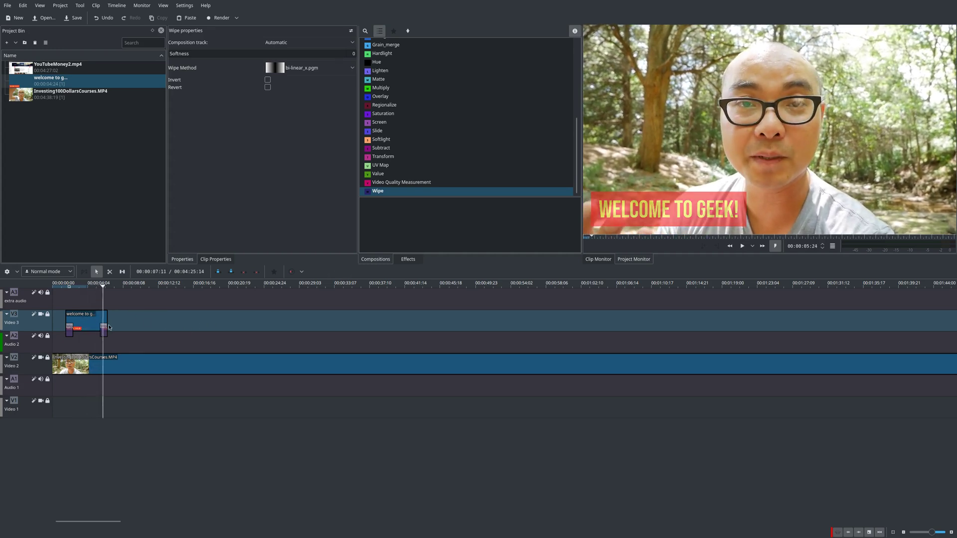
{"action": "left_click", "coordinate": [104, 330]}
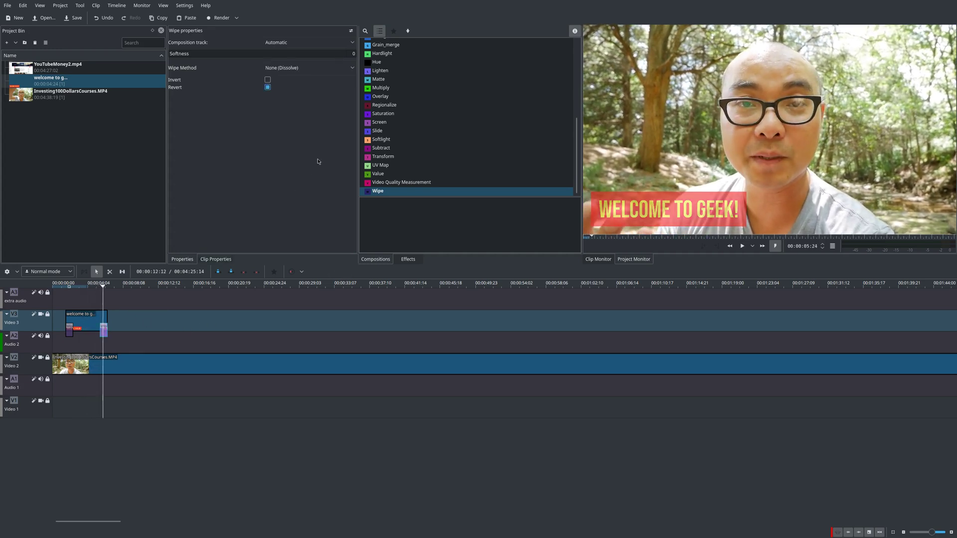
{"action": "left_click", "coordinate": [307, 68]}
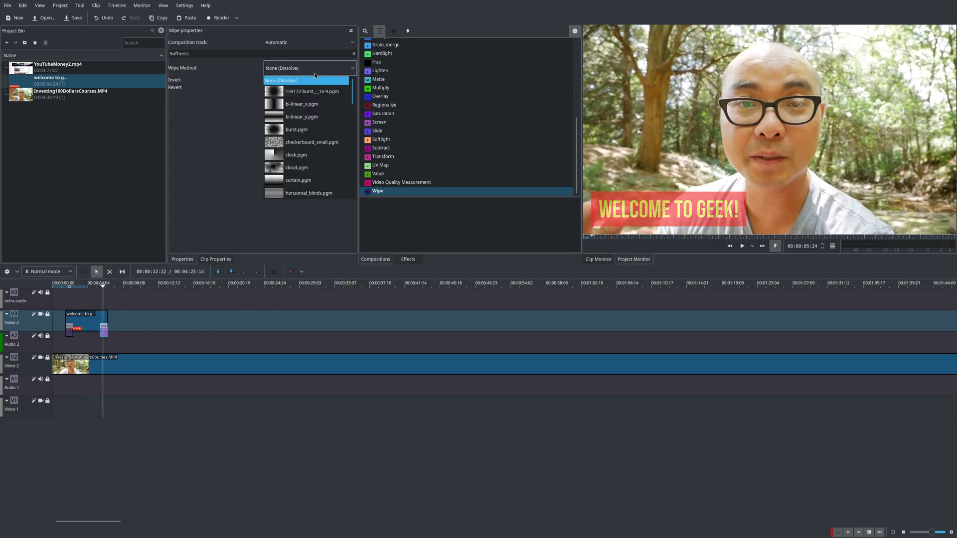
{"action": "left_click", "coordinate": [315, 103]}
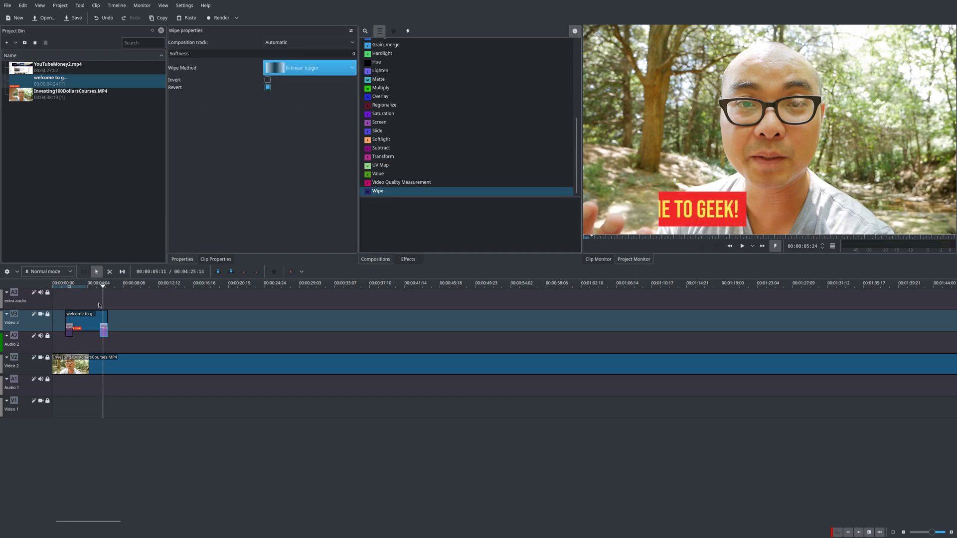
Tick Revert on the ending wipe and play the timeline to preview the wipe out.
{"action": "left_click", "coordinate": [268, 88]}
{"action": "left_click", "coordinate": [68, 299]}
{"action": "key", "text": "space"}
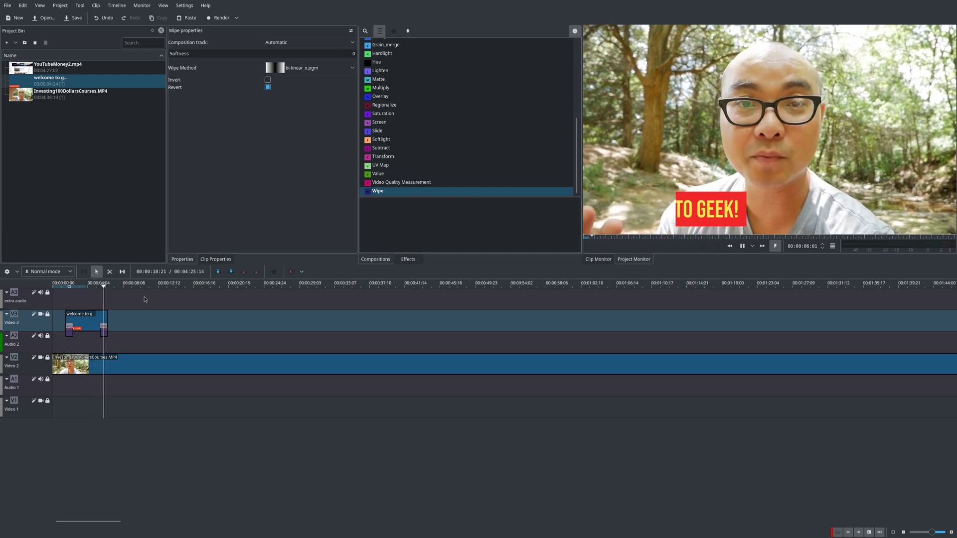
{"action": "key", "text": "space"}
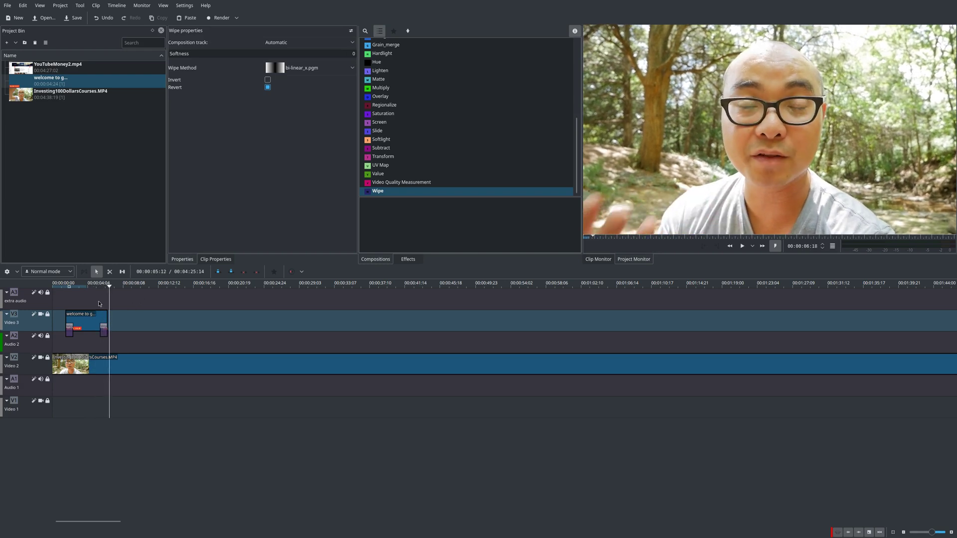
Switch the entrance wipe to clock.pgm and play it back to preview.
{"action": "left_click", "coordinate": [65, 303]}
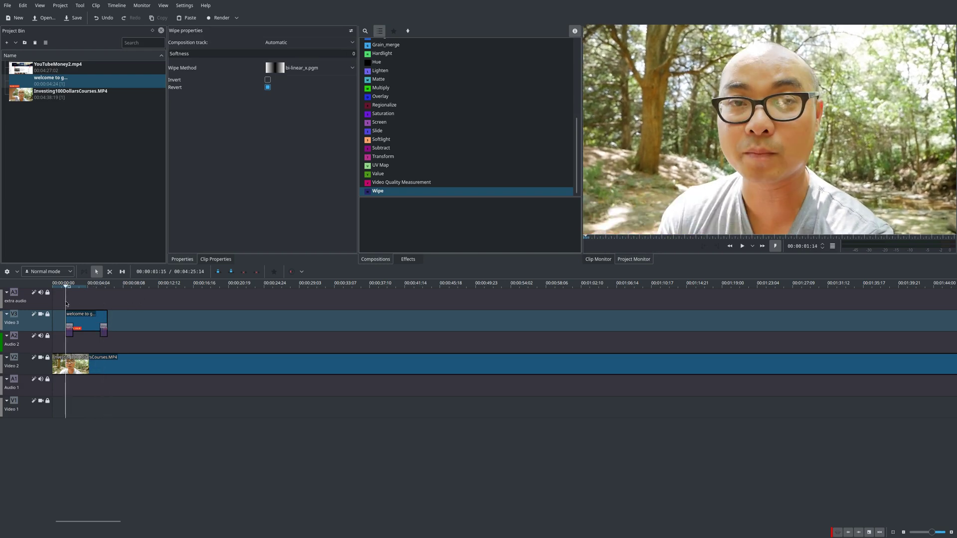
{"action": "left_click", "coordinate": [306, 68]}
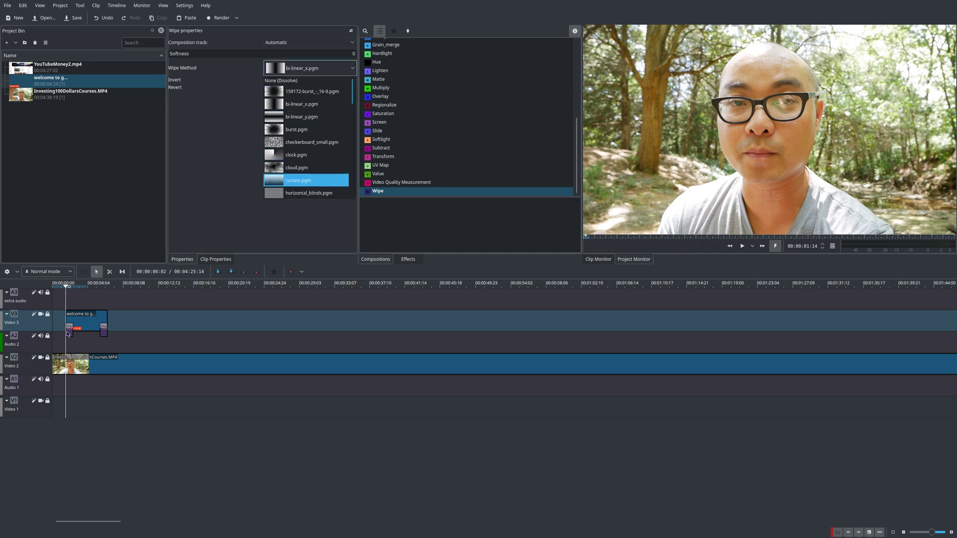
{"action": "left_click", "coordinate": [68, 333]}
{"action": "left_click", "coordinate": [69, 332]}
{"action": "left_click", "coordinate": [322, 70]}
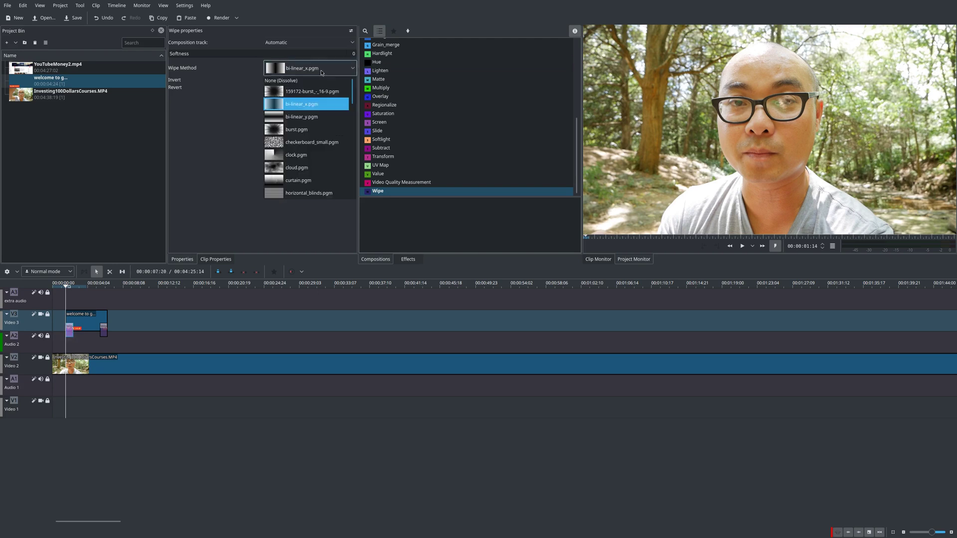
{"action": "left_click", "coordinate": [299, 155]}
{"action": "left_click", "coordinate": [56, 302]}
{"action": "key", "text": "space"}
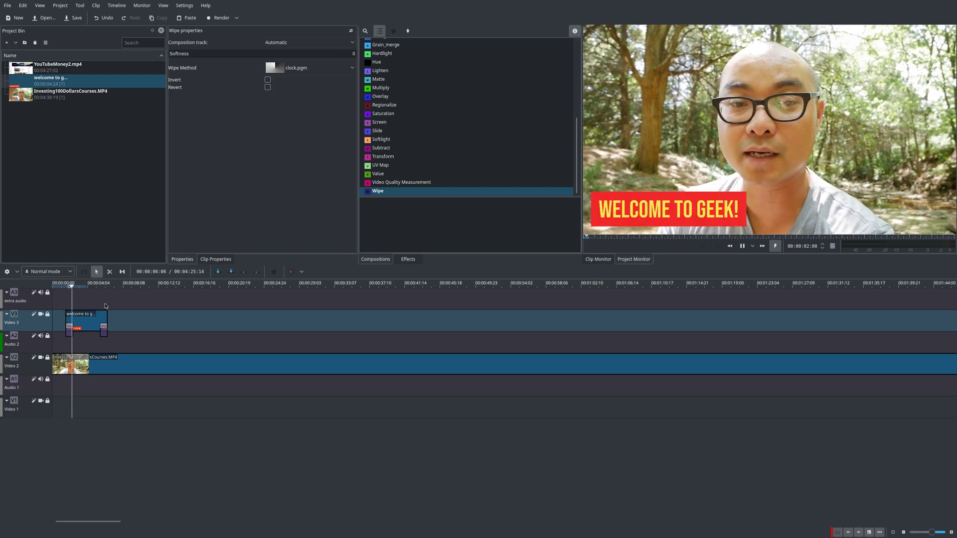
{"action": "key", "text": "space"}
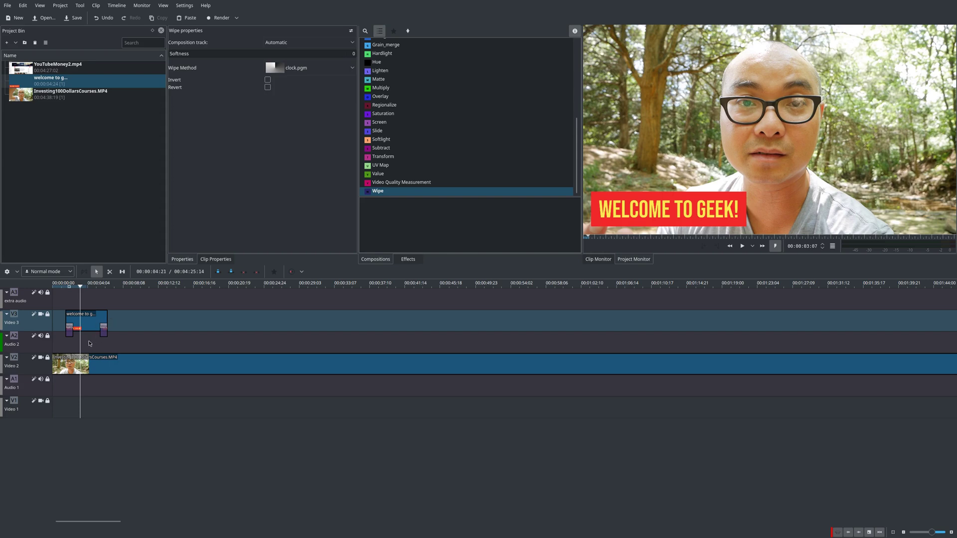
Set the title's entrance wipe back to bi-linear_x.pgm.
{"action": "left_click", "coordinate": [70, 303]}
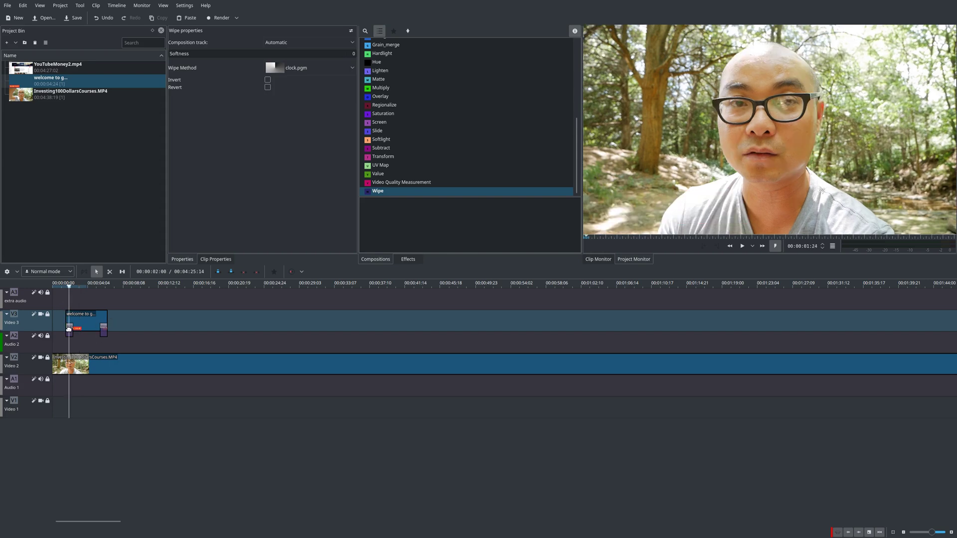
{"action": "left_click", "coordinate": [68, 329]}
{"action": "left_click", "coordinate": [322, 70]}
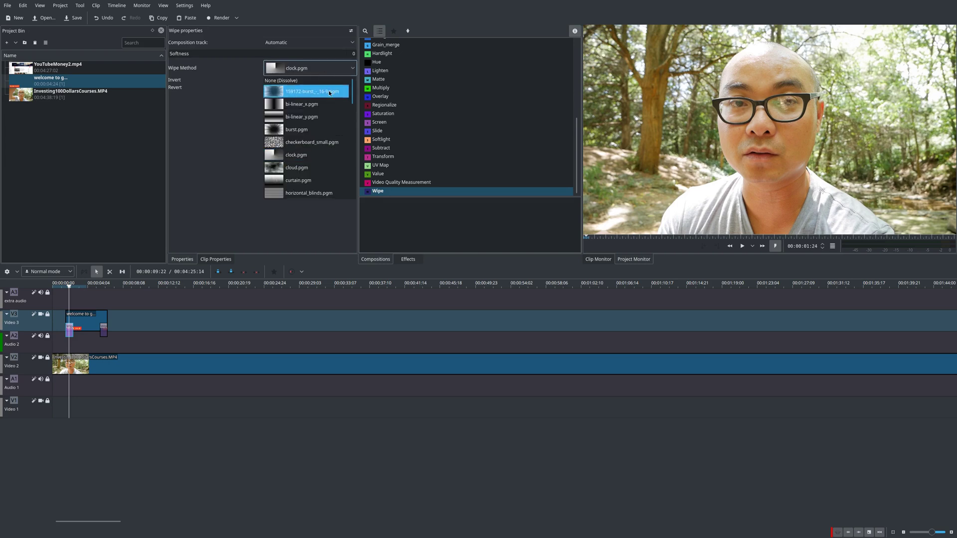
{"action": "left_click", "coordinate": [329, 108]}
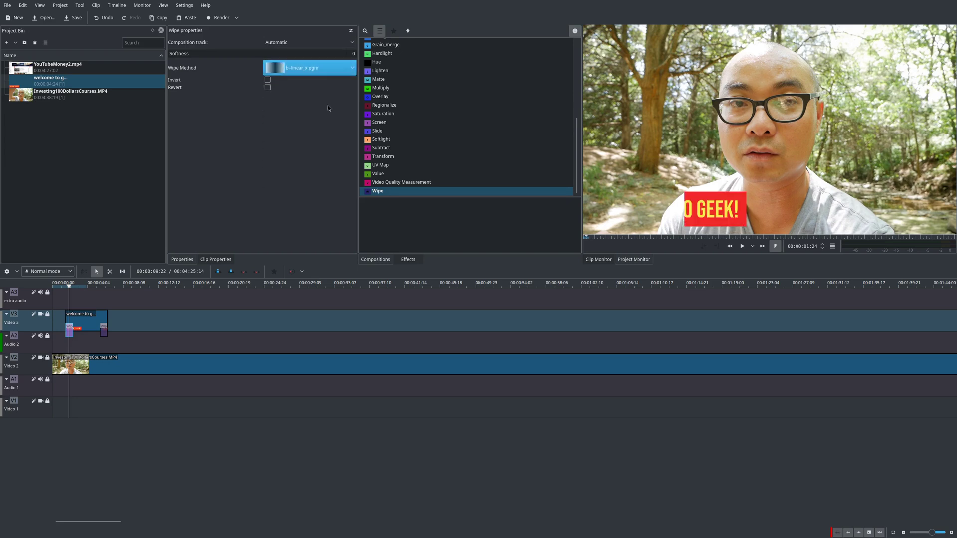
{"action": "left_click", "coordinate": [67, 301]}
{"action": "key", "text": "space"}
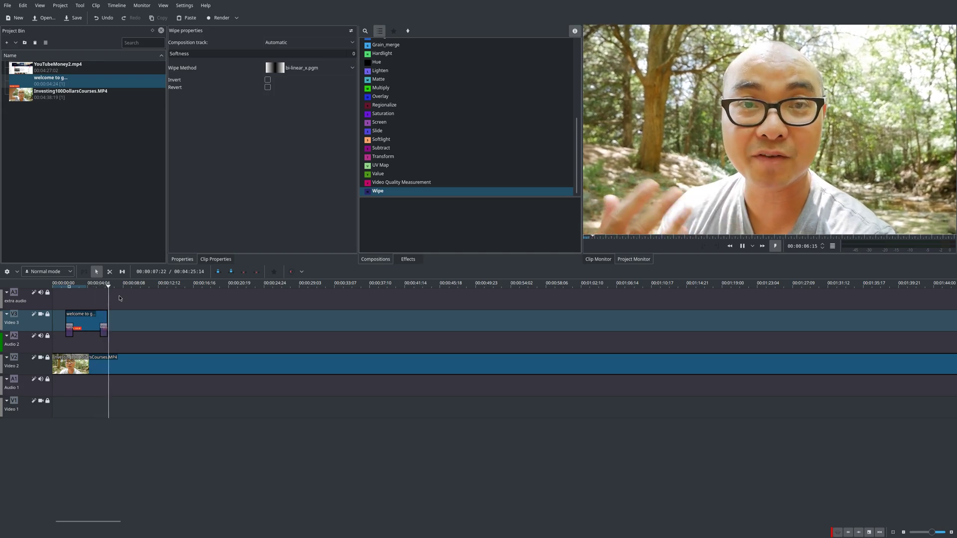
{"action": "key", "text": "space"}
{"action": "left_click", "coordinate": [76, 303]}
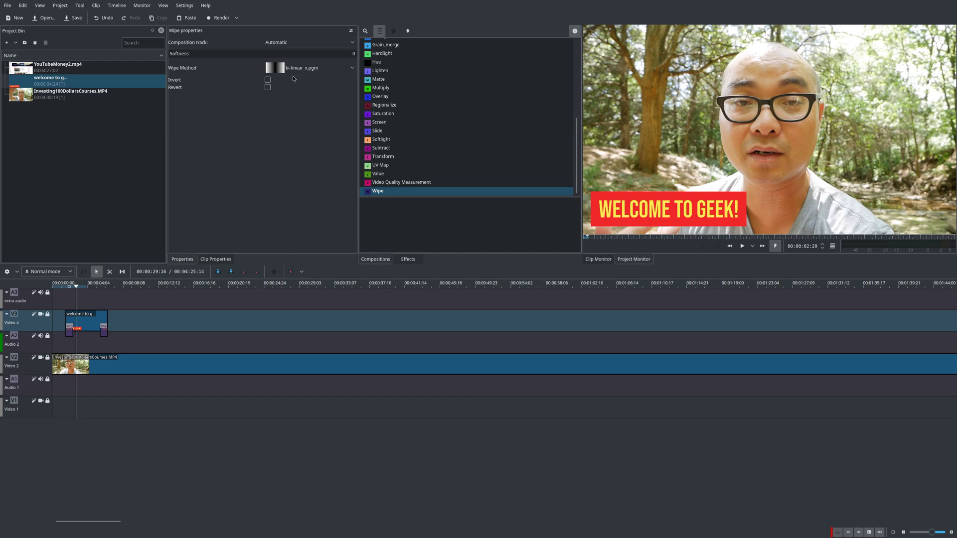
{"action": "left_click", "coordinate": [321, 69]}
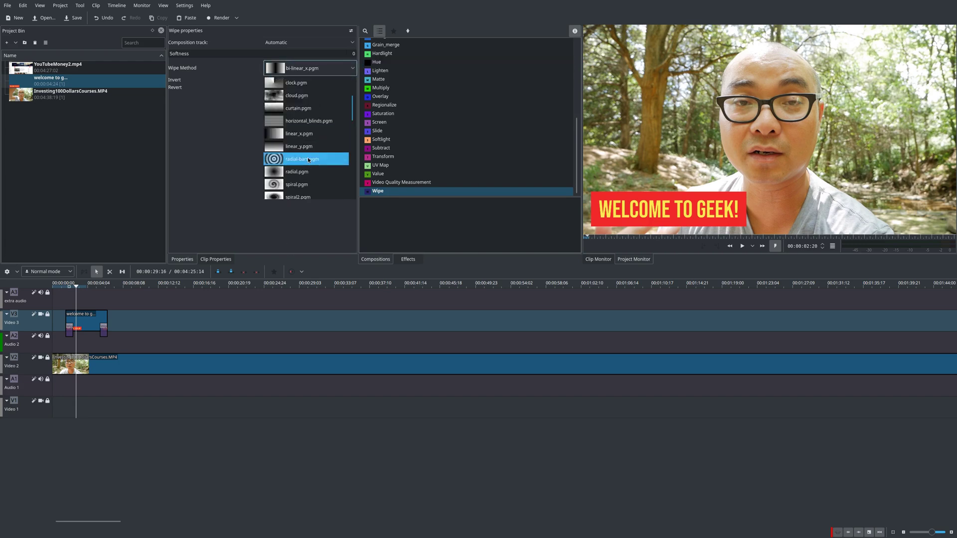
{"action": "scroll", "coordinate": [306, 157], "scroll_direction": "down", "scroll_amount": 6}
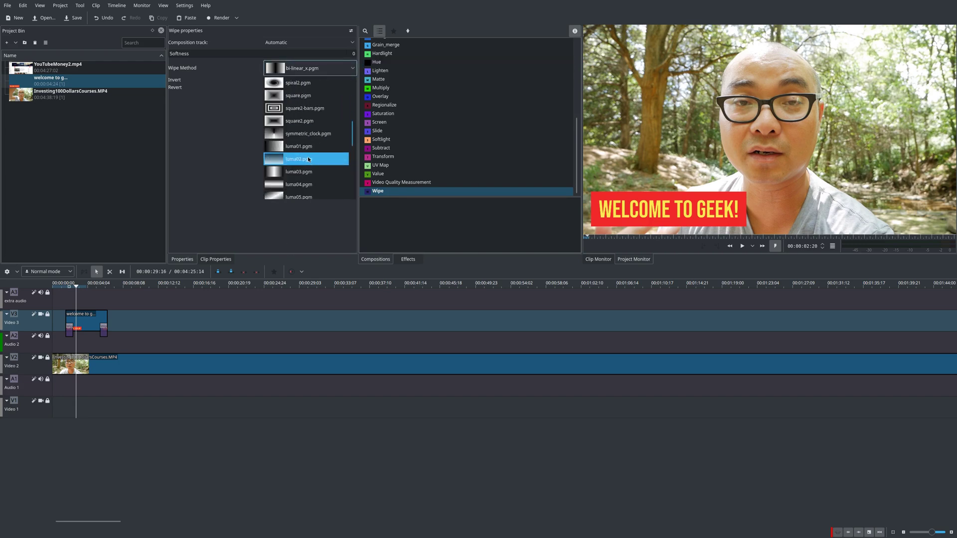
{"action": "left_click", "coordinate": [204, 146]}
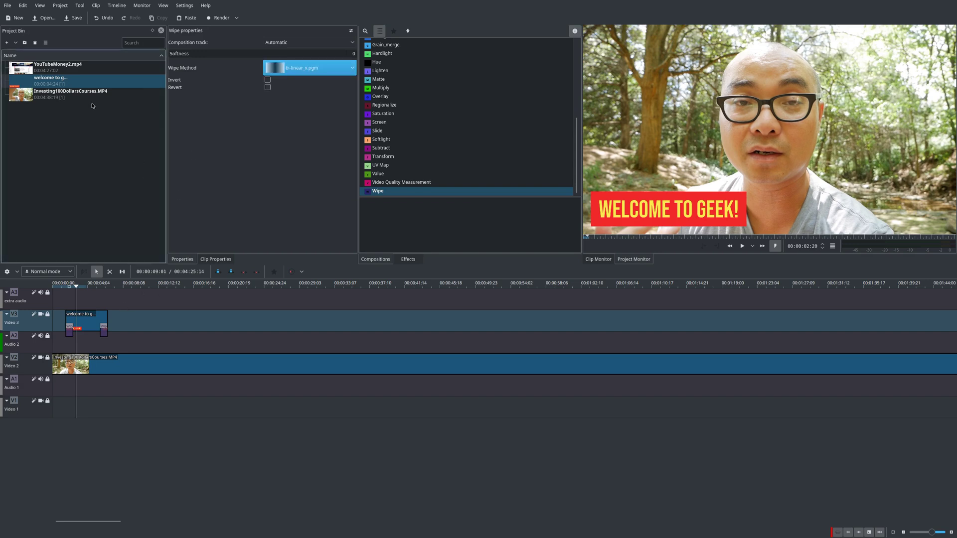
Edit the welcome title clip with Show background on, glancing at Animation before returning to Properties.
{"action": "right_click", "coordinate": [76, 83]}
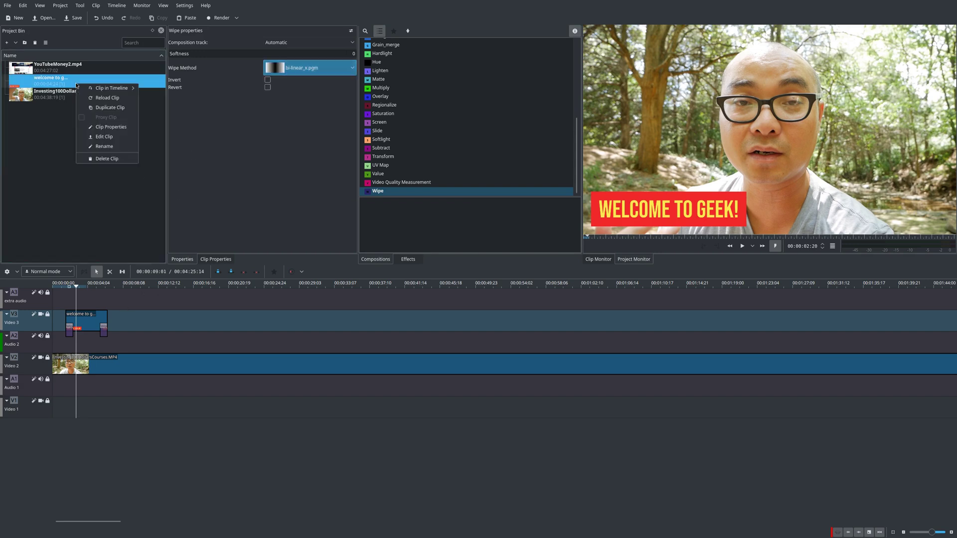
{"action": "left_click", "coordinate": [103, 136]}
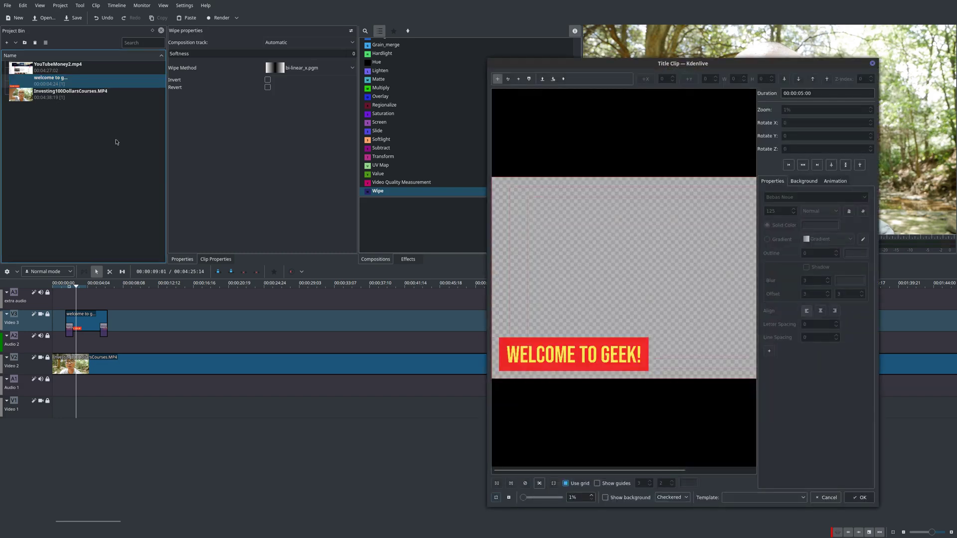
{"action": "left_click", "coordinate": [605, 497]}
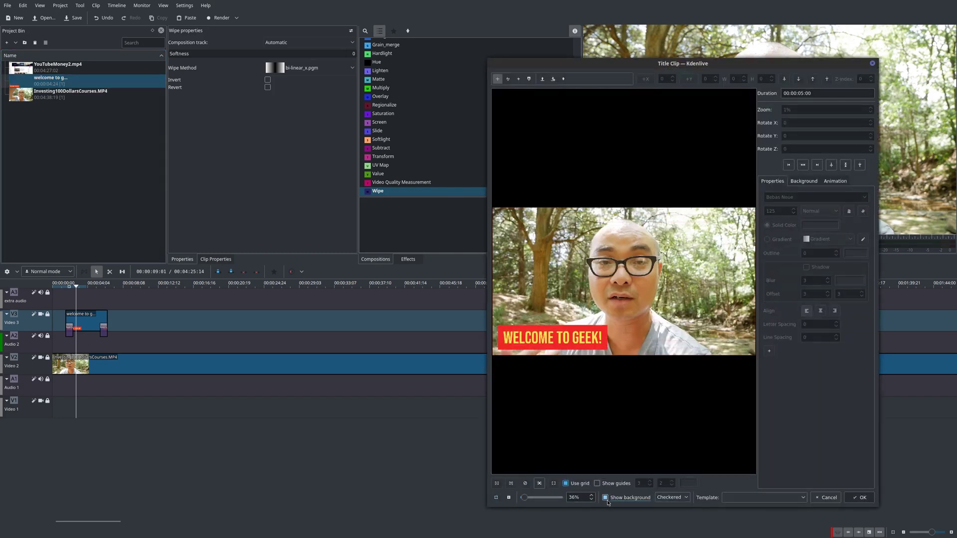
{"action": "left_click", "coordinate": [835, 181]}
{"action": "left_click", "coordinate": [775, 180]}
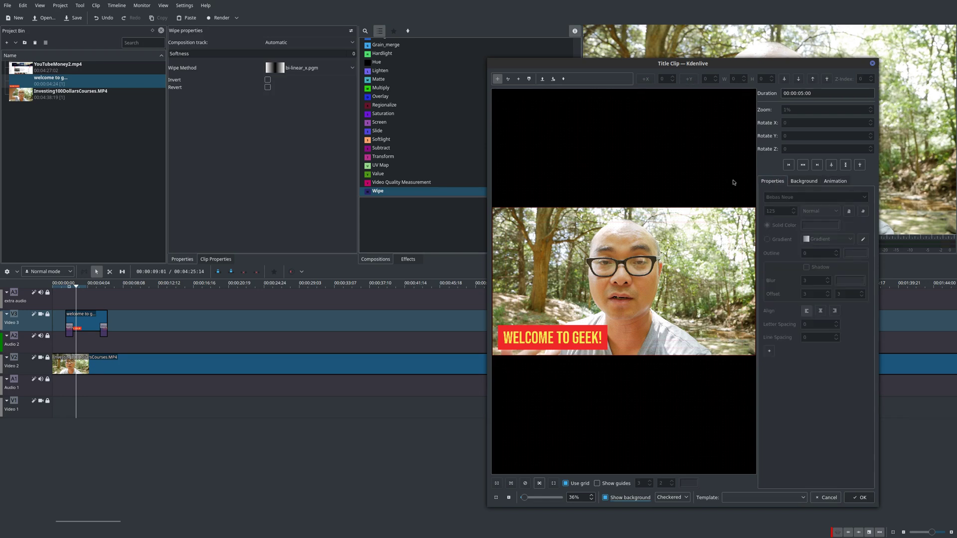